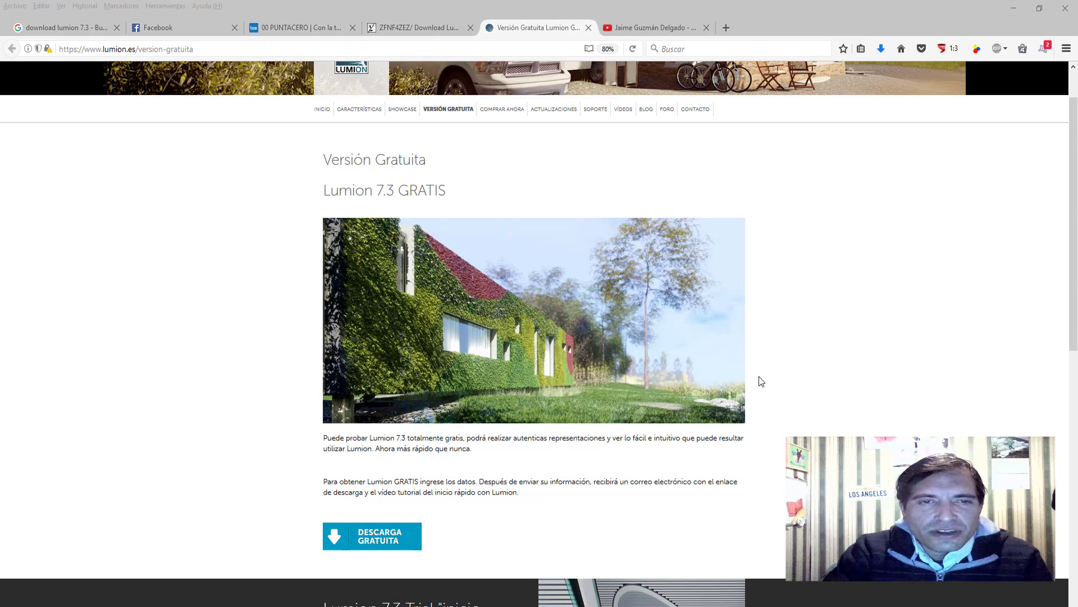
# Scroll up and down through the Lumion web page in Firefox
pyautogui.scroll(-2, 505, 453)
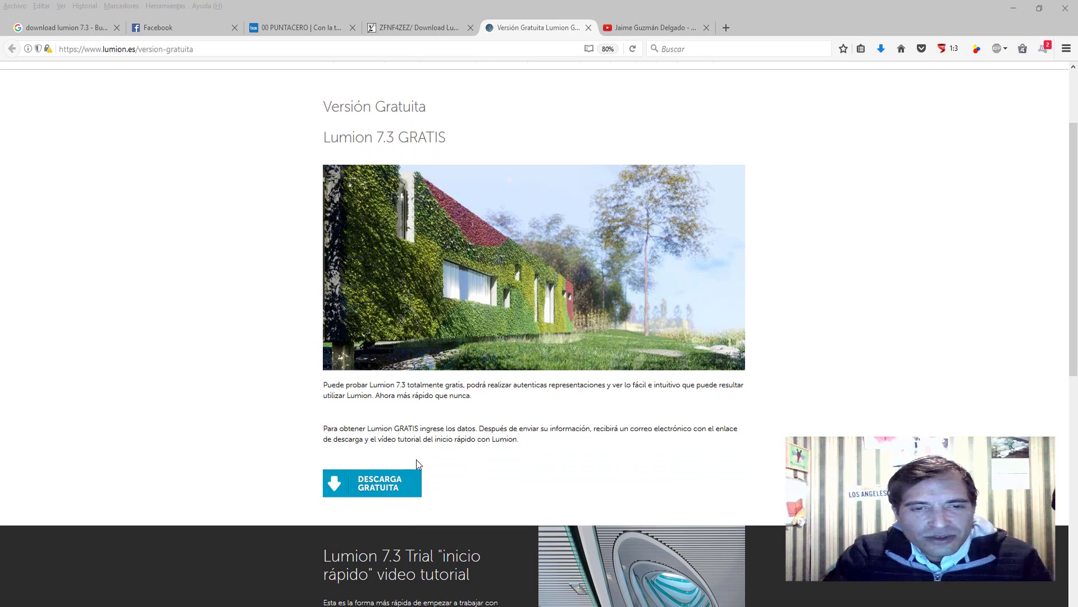
pyautogui.scroll(-2, 417, 459)
pyautogui.scroll(-6, 414, 462)
pyautogui.scroll(-3, 414, 461)
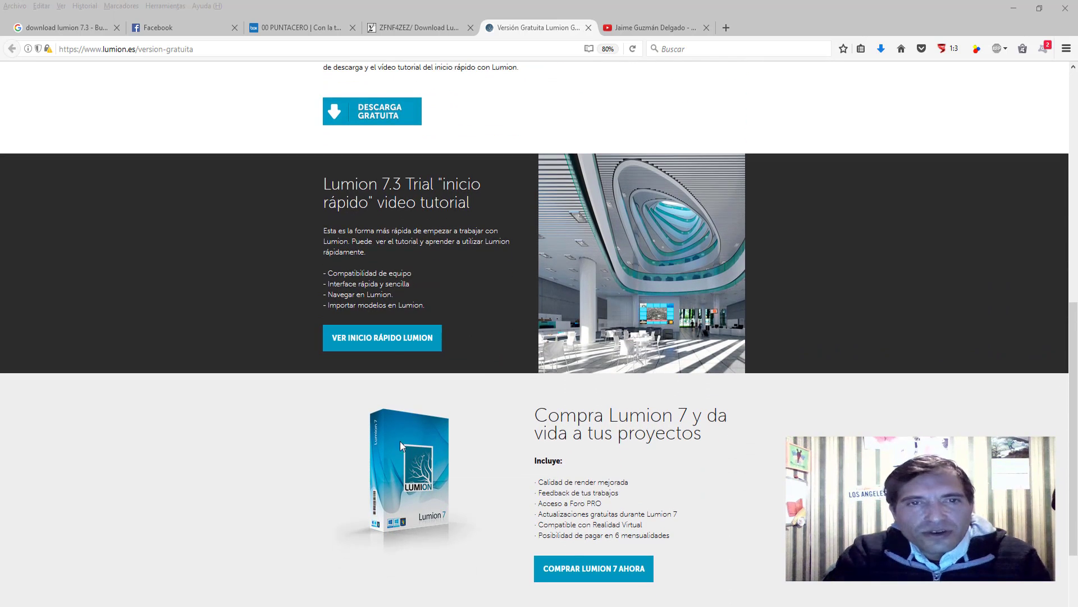
pyautogui.scroll(2, 401, 321)
pyautogui.scroll(2, 404, 325)
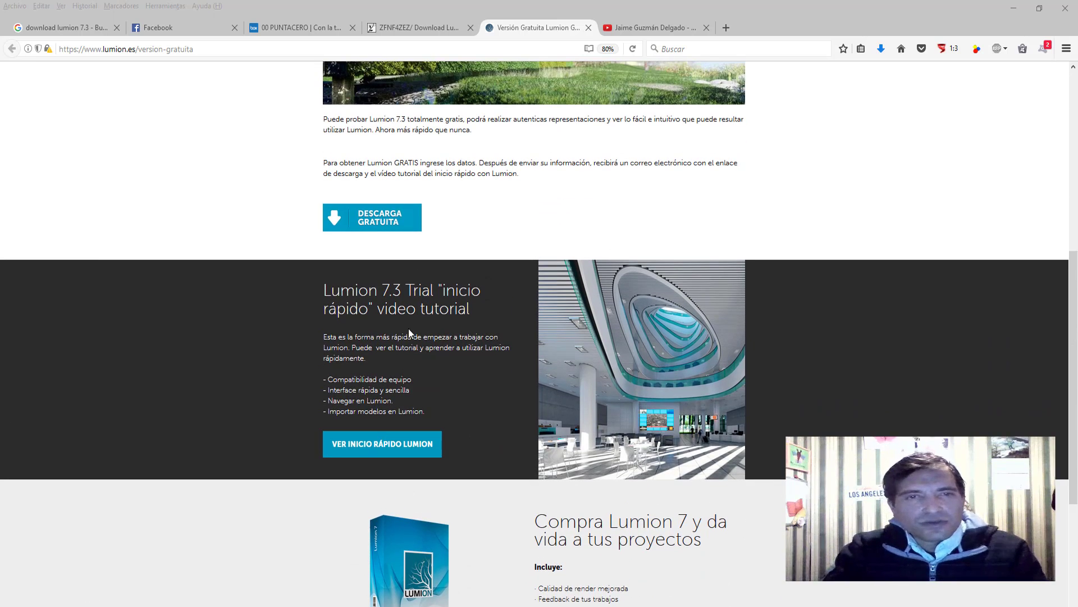
pyautogui.scroll(11, 408, 330)
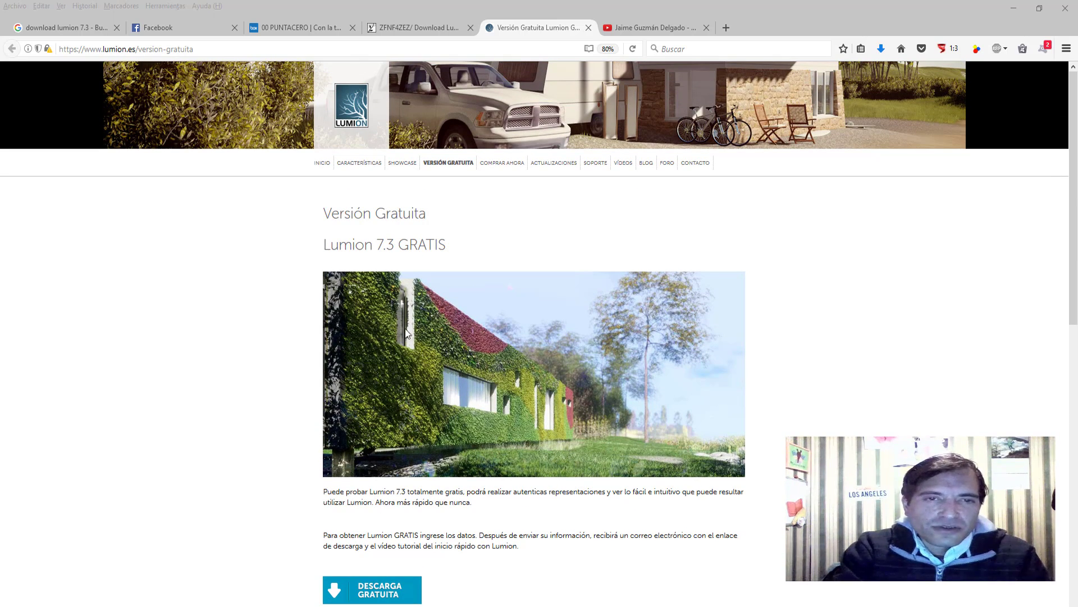
pyautogui.scroll(-2, 383, 499)
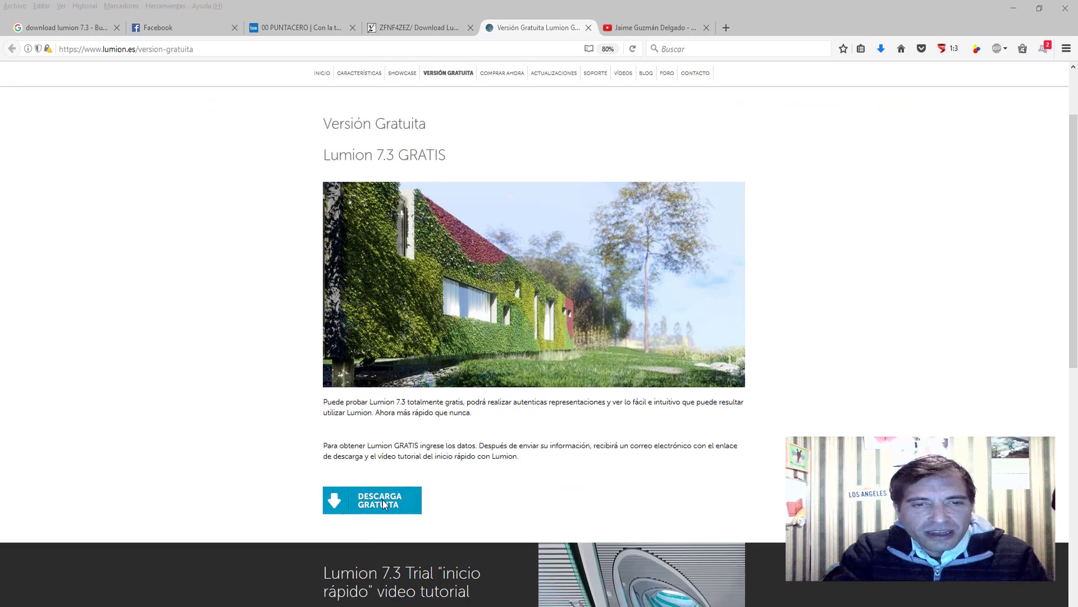
pyautogui.scroll(-1, 383, 499)
pyautogui.scroll(3, 383, 500)
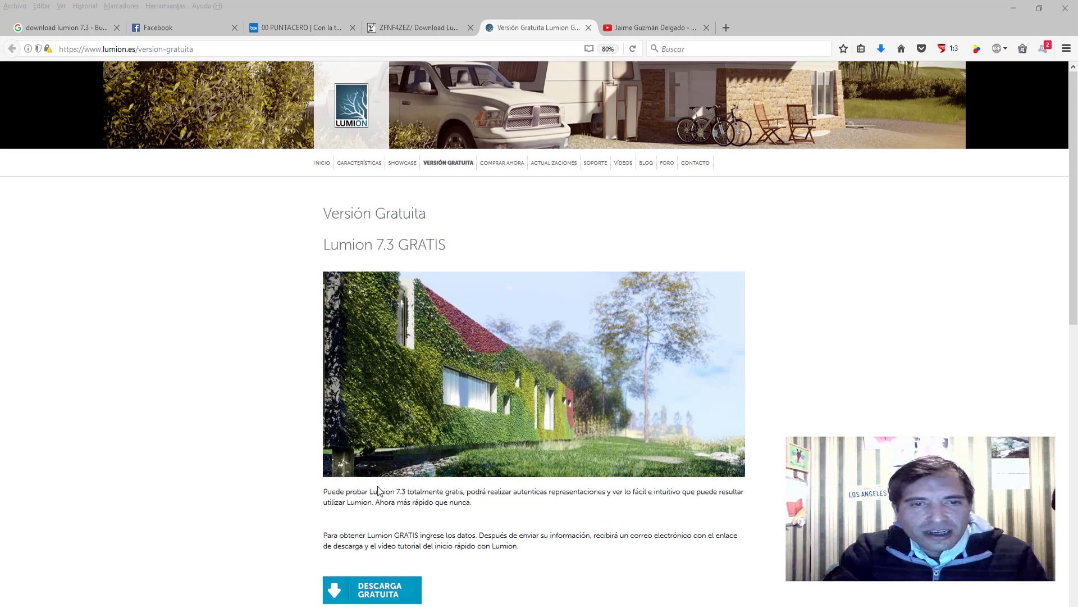
pyautogui.scroll(-2, 371, 536)
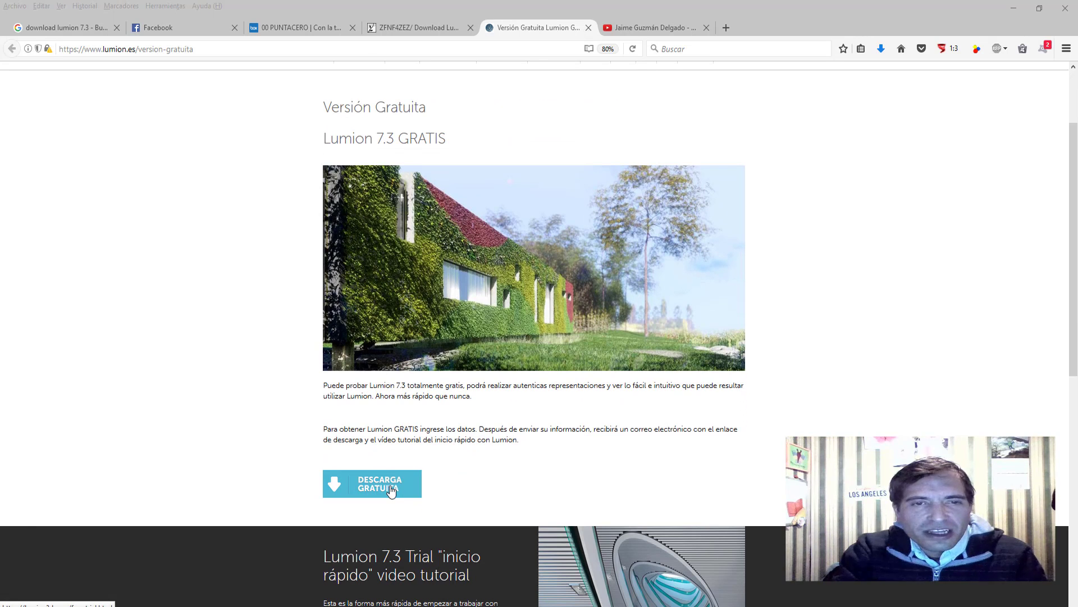
pyautogui.scroll(2, 661, 238)
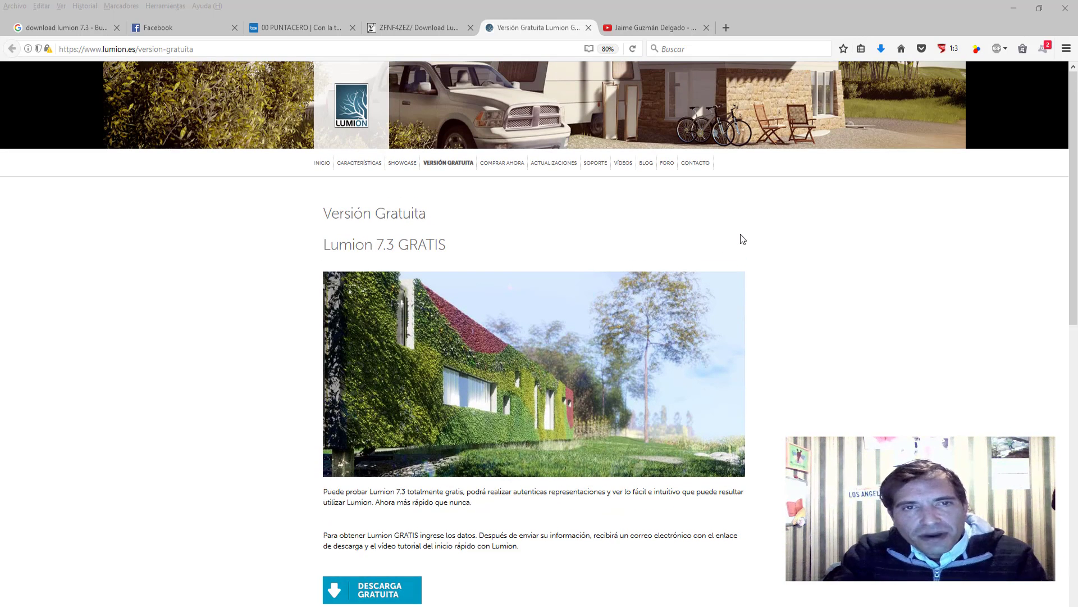
# Show the Download Lumion page, then launch the Lumion 7.3 Trial from the desktop
pyautogui.click(426, 22)
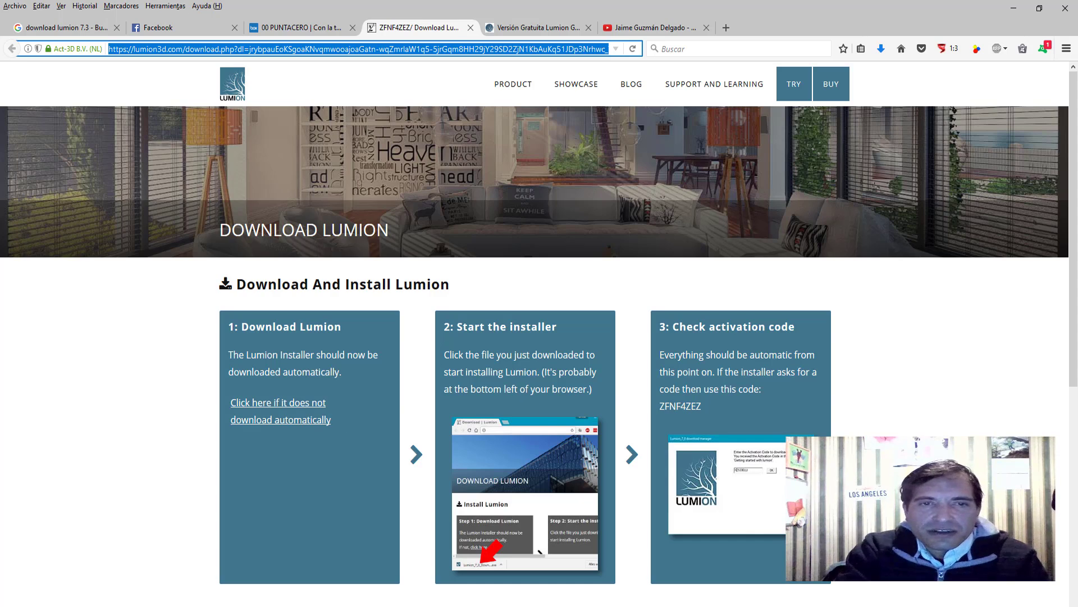
pyautogui.click(1014, 8)
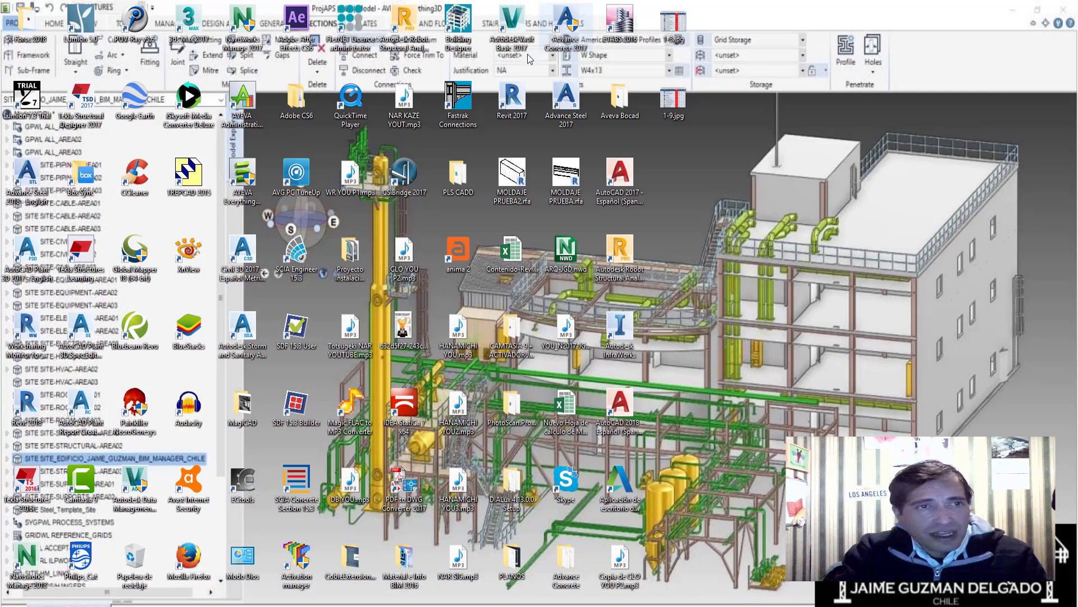
pyautogui.doubleClick(40, 99)
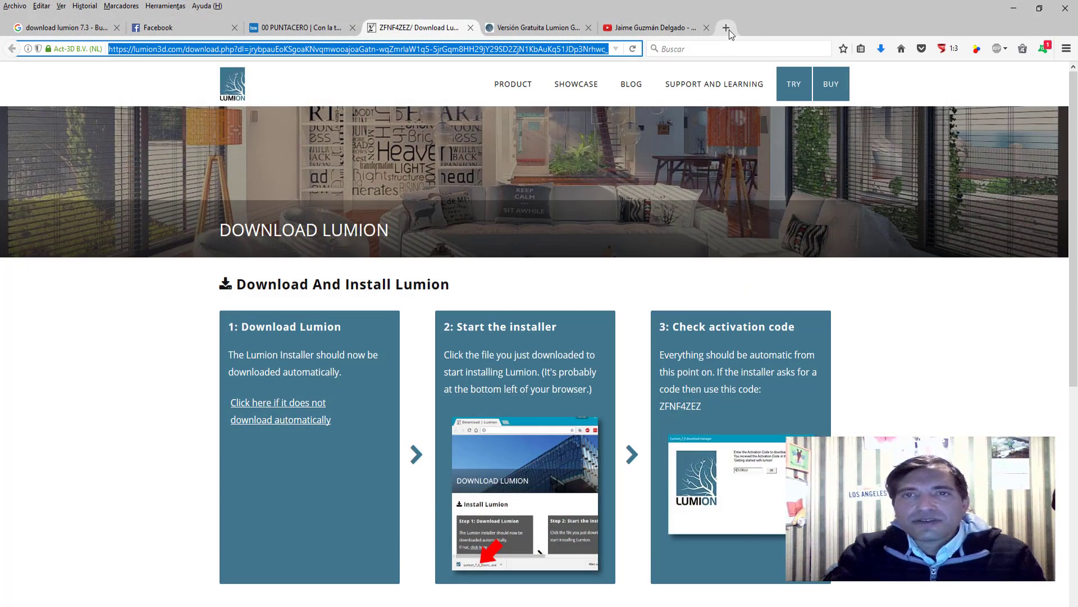
pyautogui.click(729, 29)
pyautogui.write('www.')
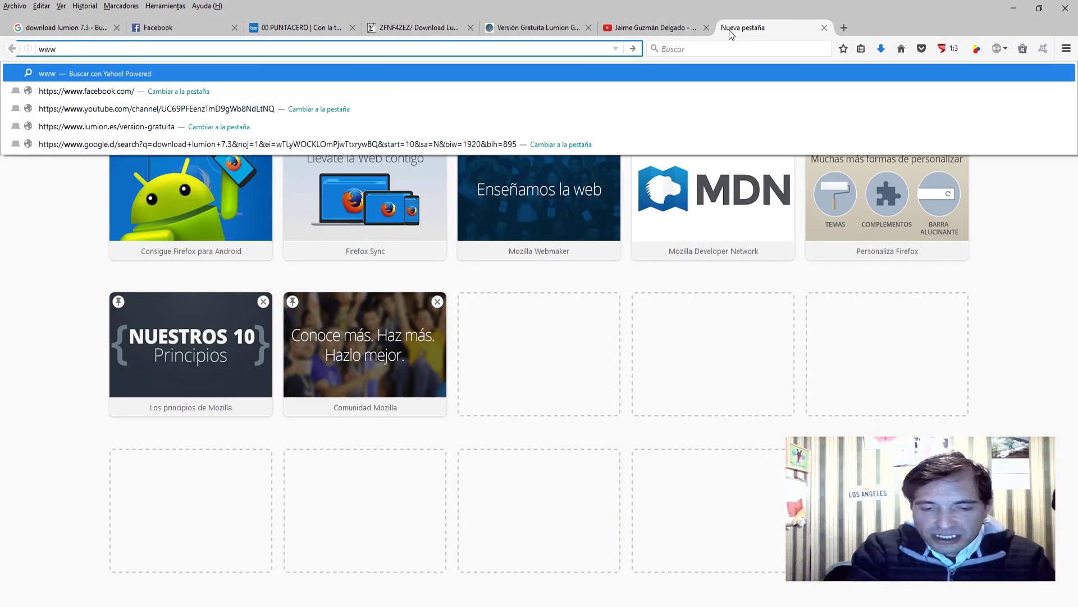
pyautogui.write('gmail.com')
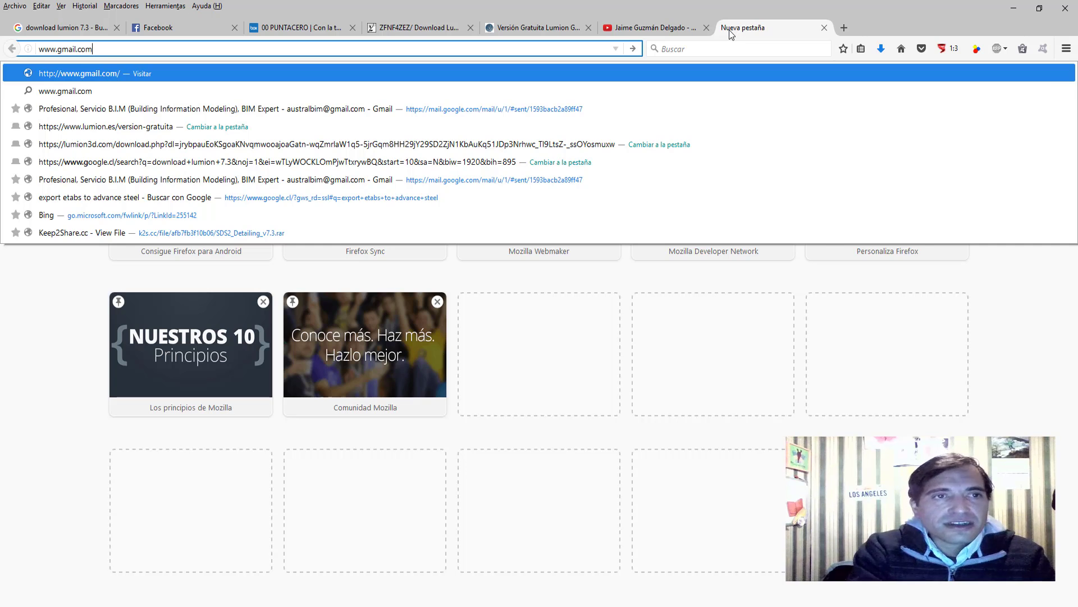
pyautogui.press('Return')
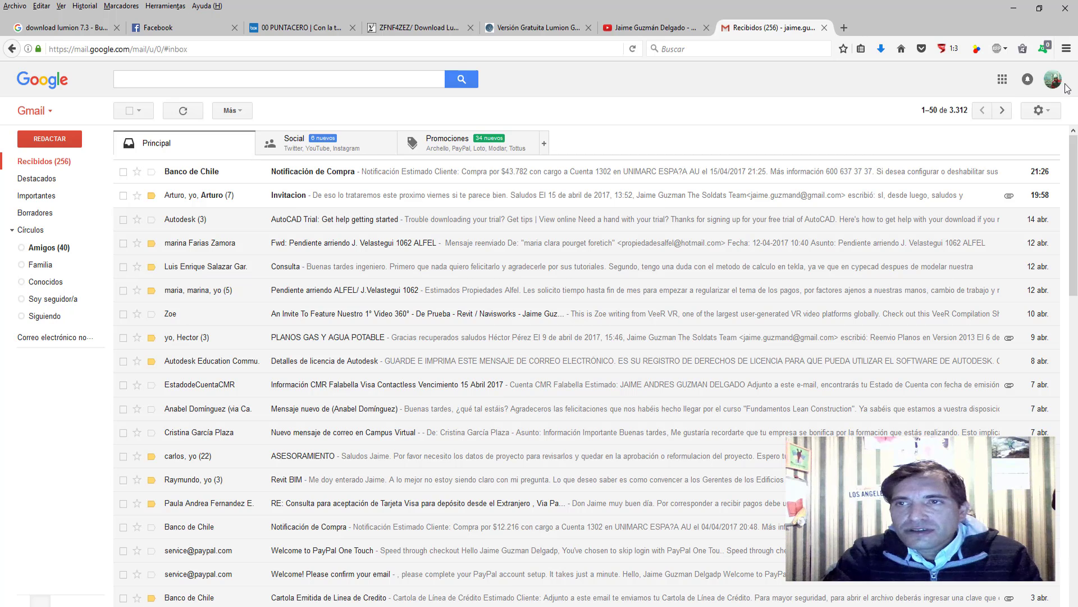
# Open the second signed-in Gmail account from the account menu
pyautogui.click(1055, 84)
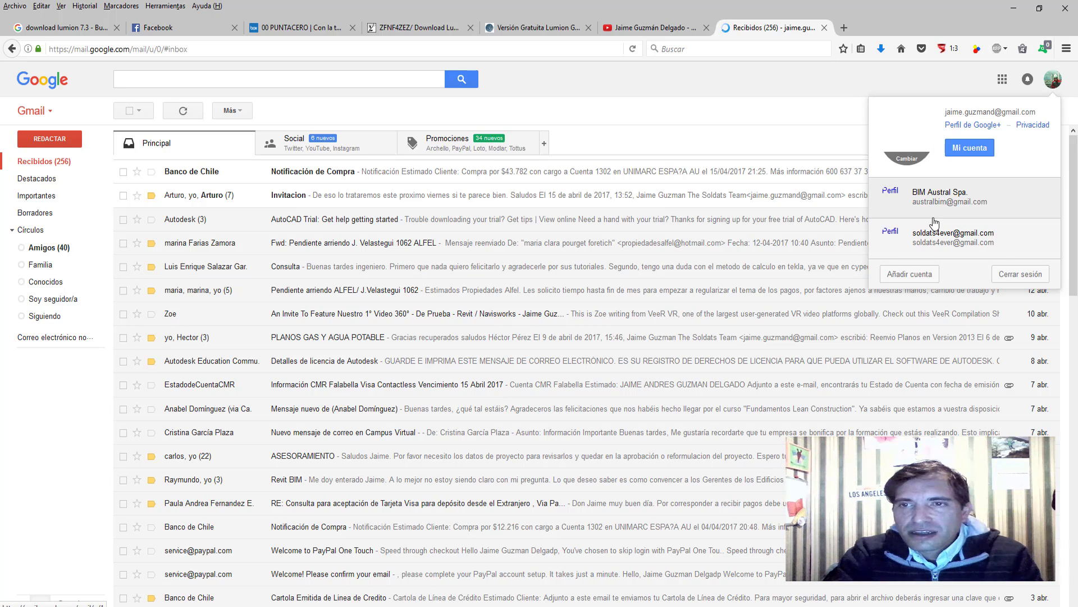
pyautogui.click(931, 240)
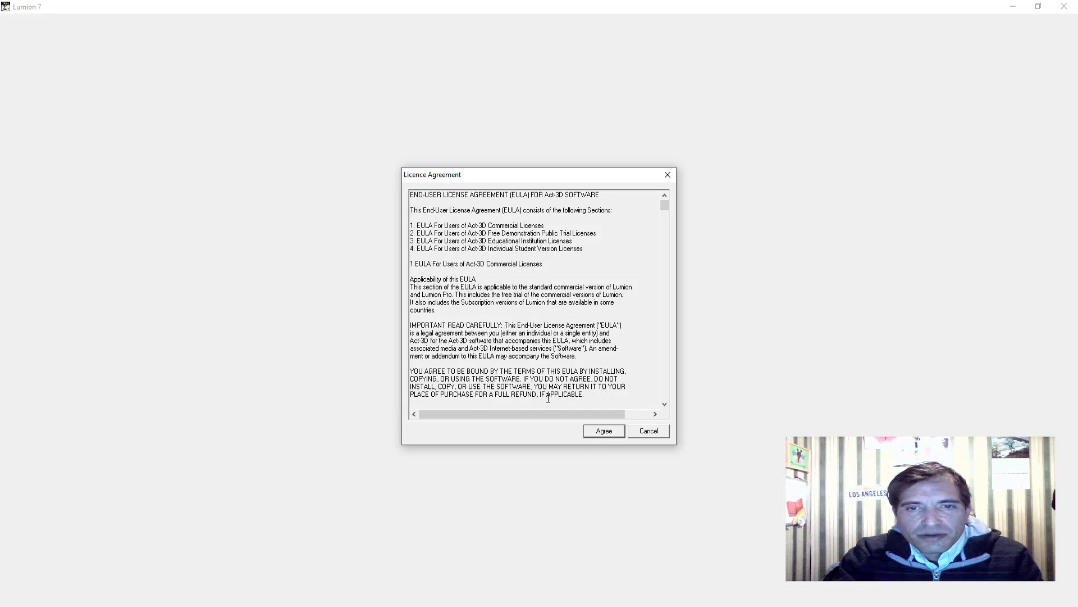
# Accept the Lumion 7 licence agreement
pyautogui.click(602, 433)
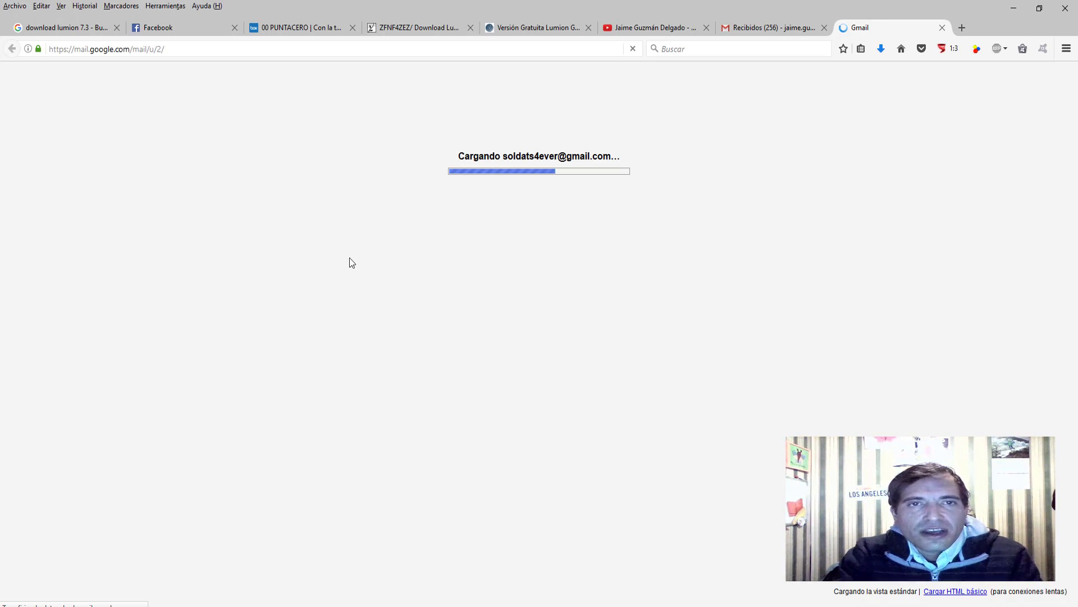
# Return to the Versión Gratuita Lumion page and scroll through it
pyautogui.click(542, 32)
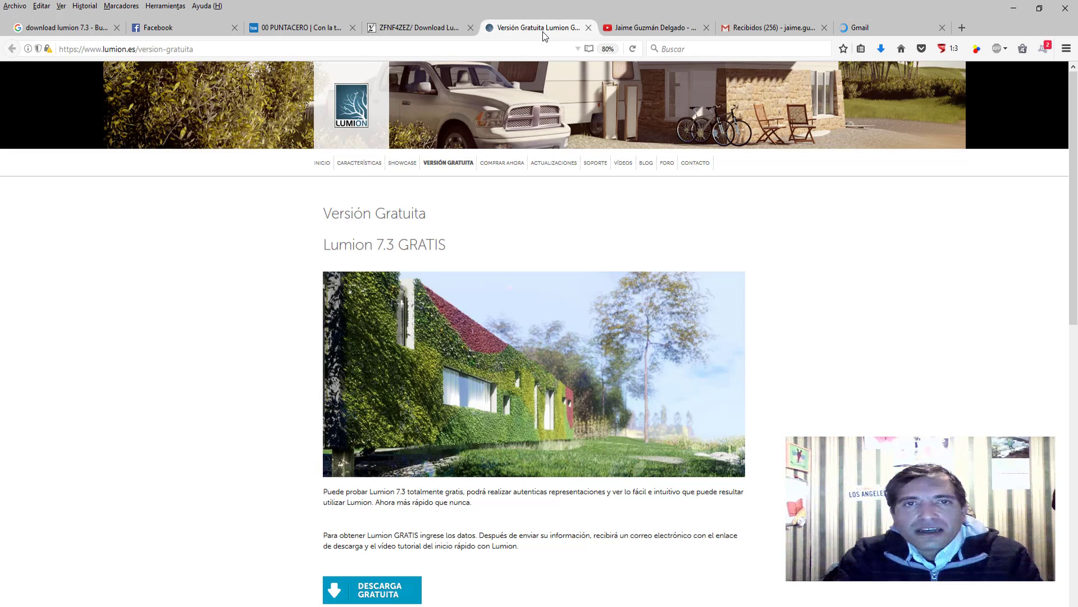
pyautogui.scroll(-3, 494, 450)
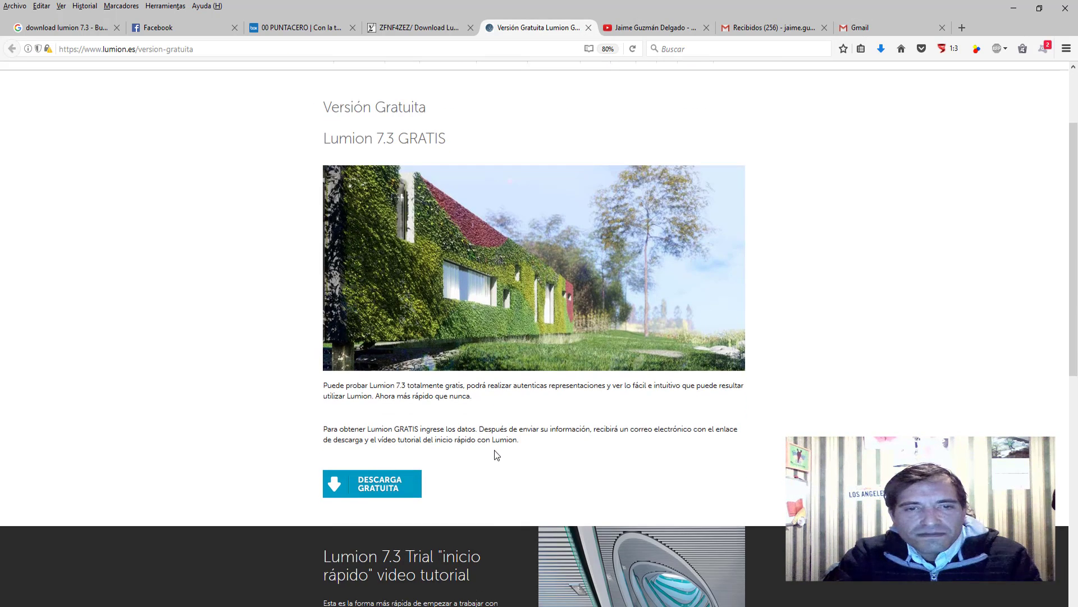
pyautogui.scroll(-5, 495, 454)
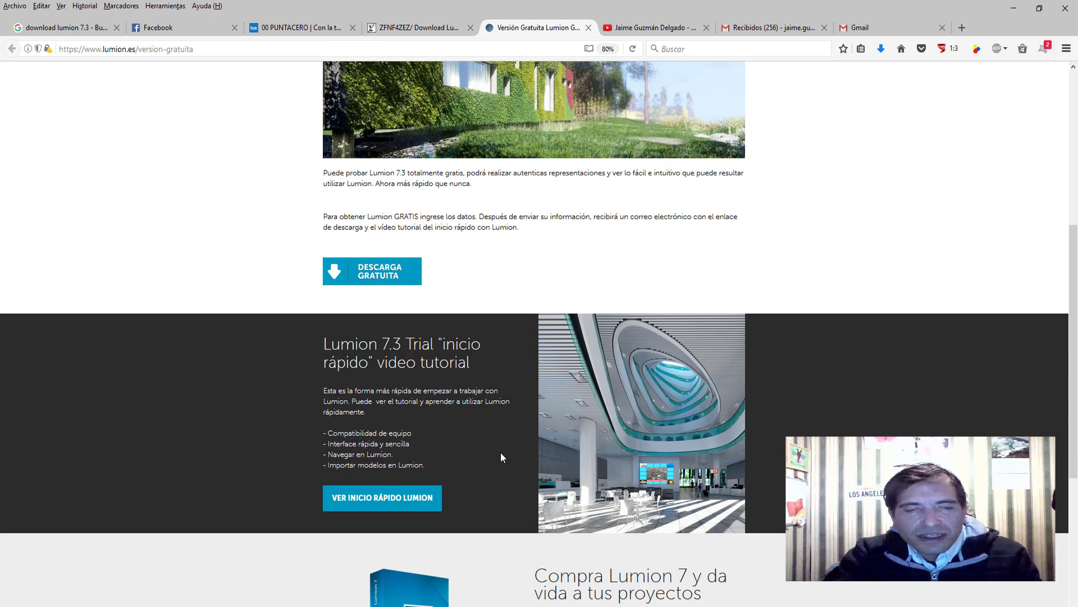
pyautogui.scroll(8, 464, 415)
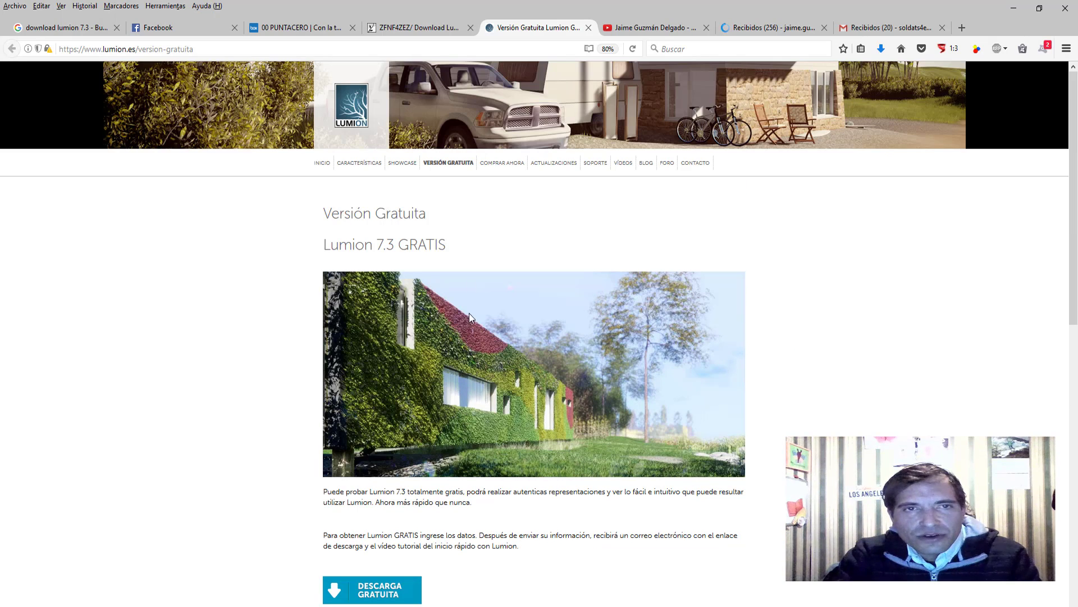
# Switch to the Download Lumion page and scroll to the activation code step
pyautogui.click(432, 29)
pyautogui.scroll(-1, 369, 370)
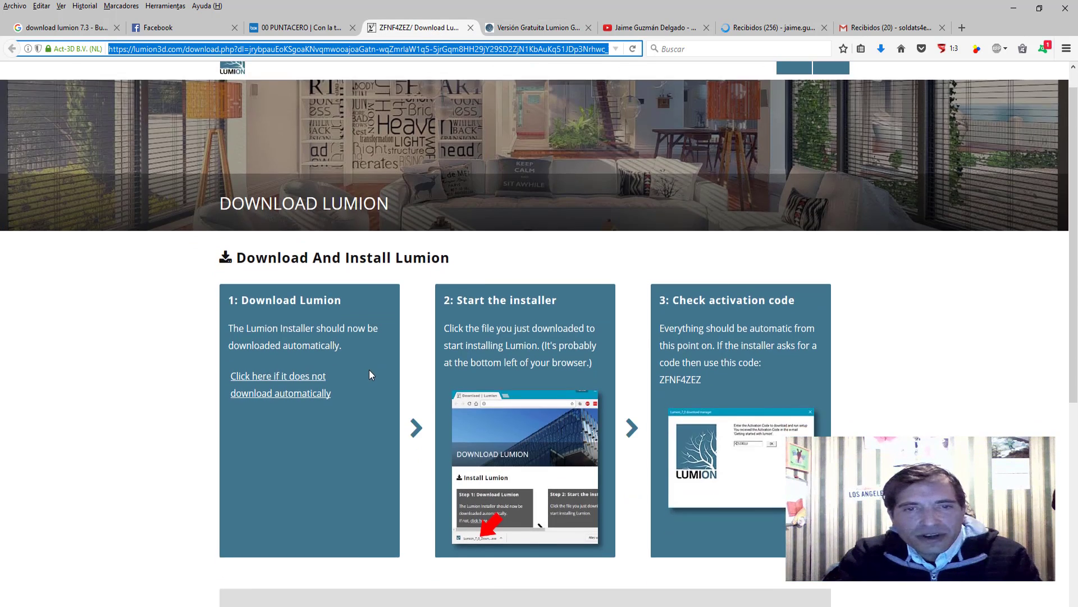
pyautogui.scroll(-8, 369, 370)
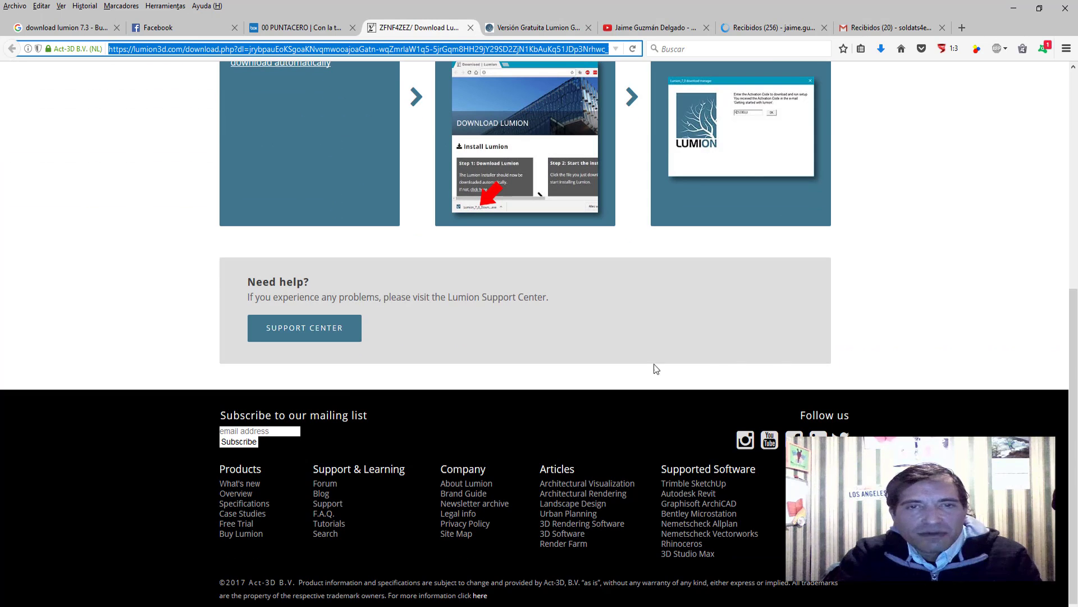
pyautogui.scroll(8, 842, 345)
pyautogui.scroll(-2, 878, 365)
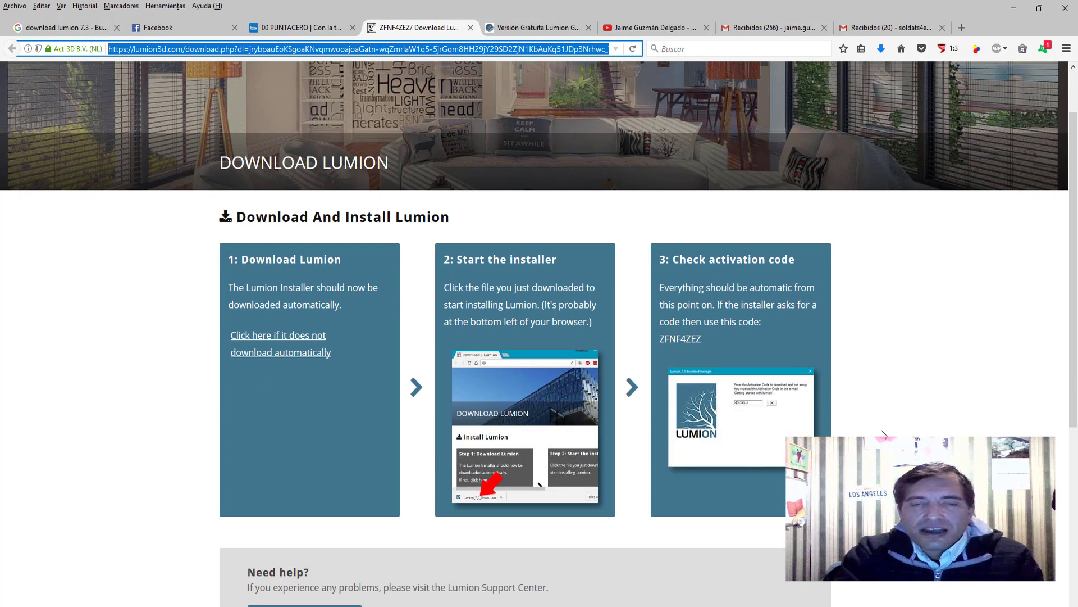
# Open the 'Getting started with Lumion' email in the second account's inbox
pyautogui.click(896, 31)
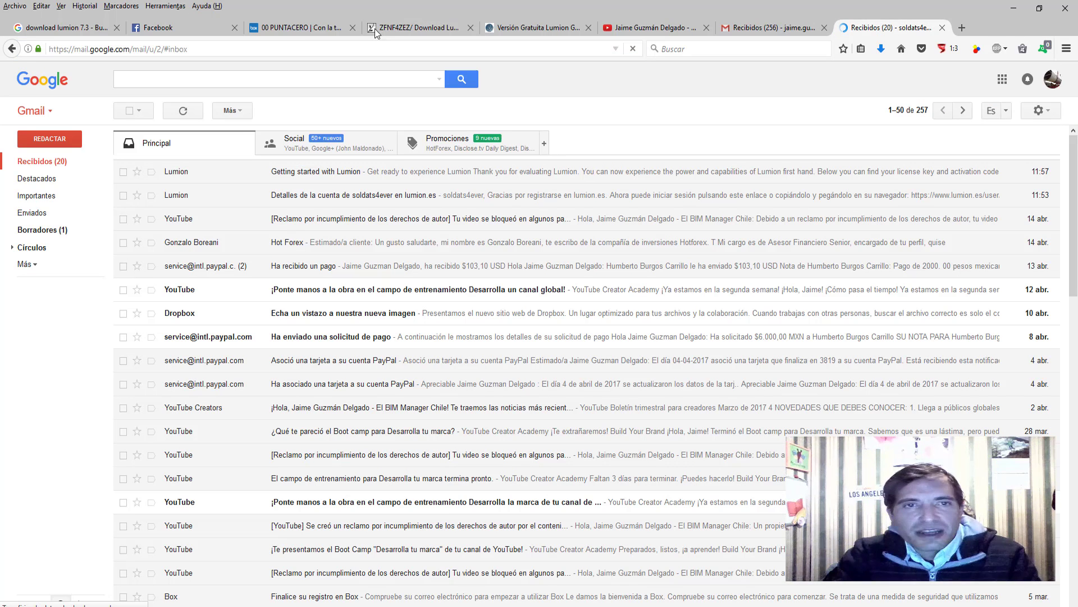
pyautogui.click(343, 178)
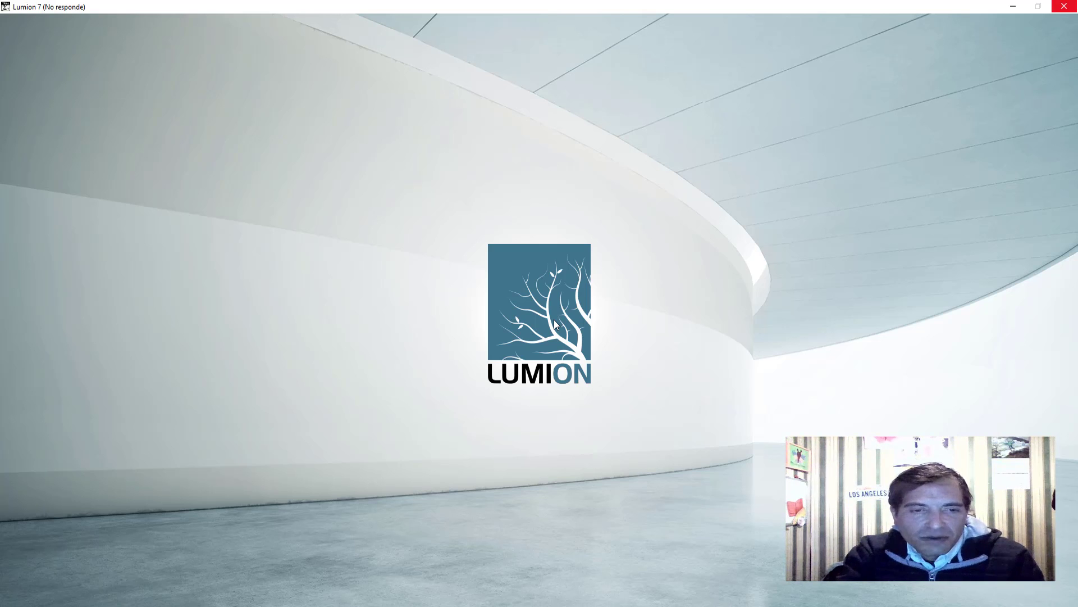
# Bring the Lumion email back to the front and scroll through its contents
pyautogui.hotkey('alt', 'Tab')
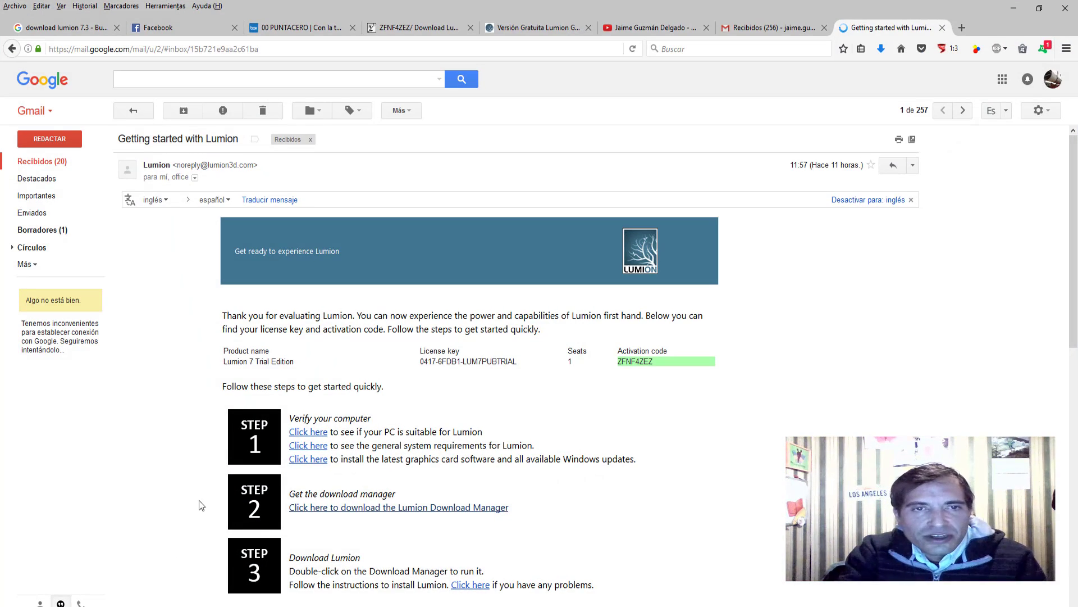
pyautogui.scroll(-2, 745, 414)
pyautogui.scroll(-4, 745, 414)
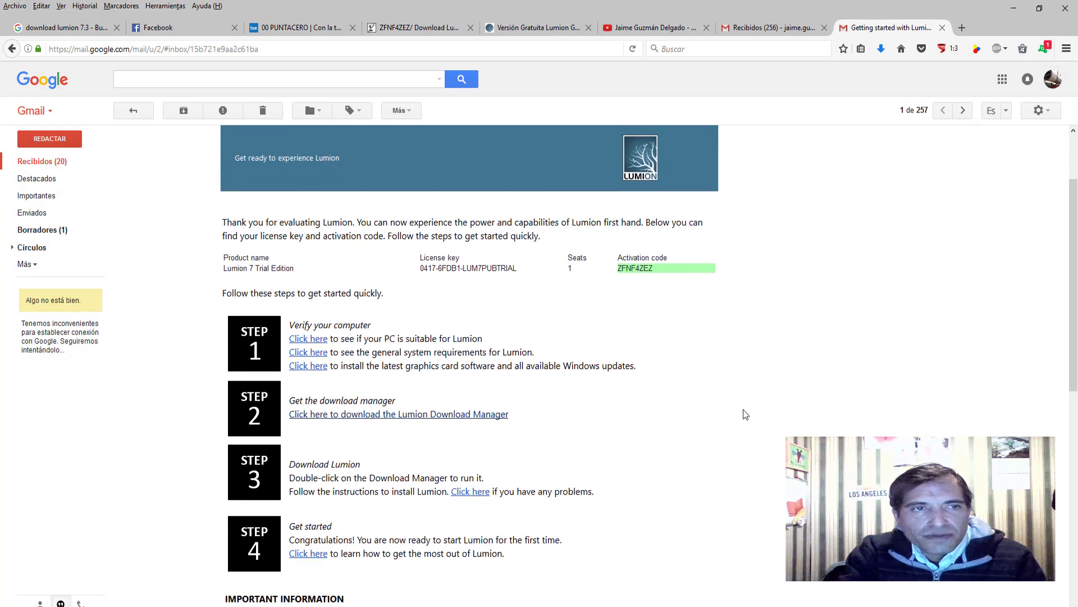
pyautogui.scroll(5, 745, 414)
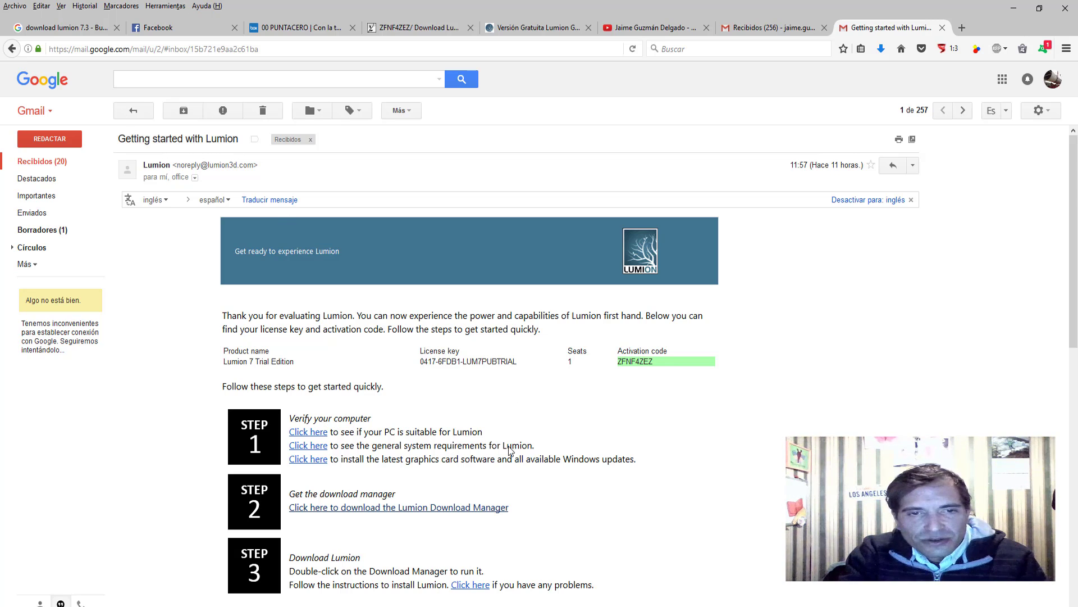
pyautogui.scroll(-2, 510, 451)
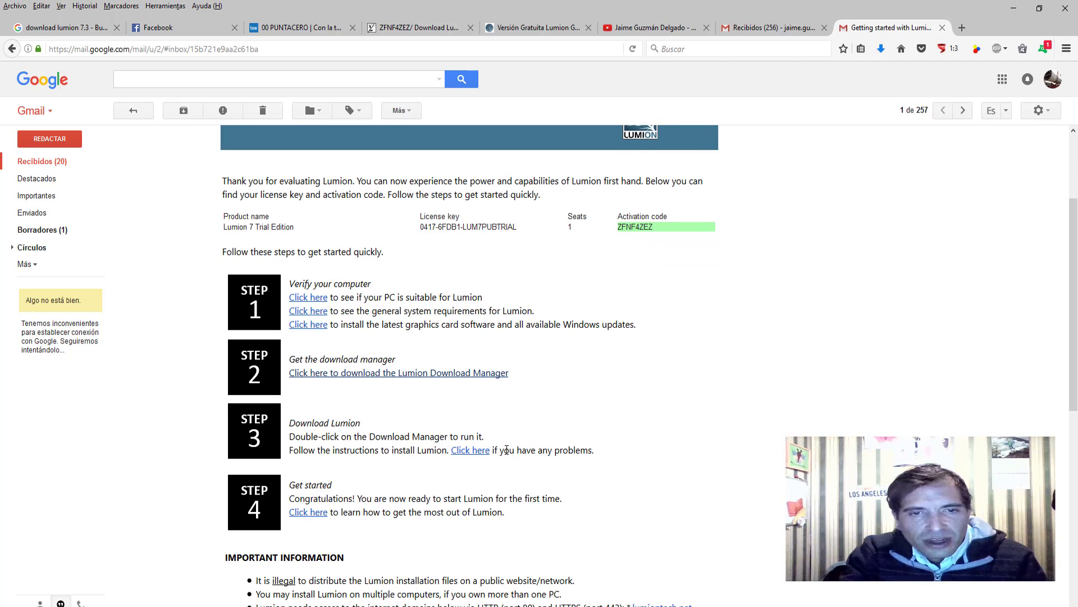
pyautogui.scroll(-2, 506, 449)
pyautogui.scroll(-3, 506, 450)
pyautogui.scroll(-1, 507, 450)
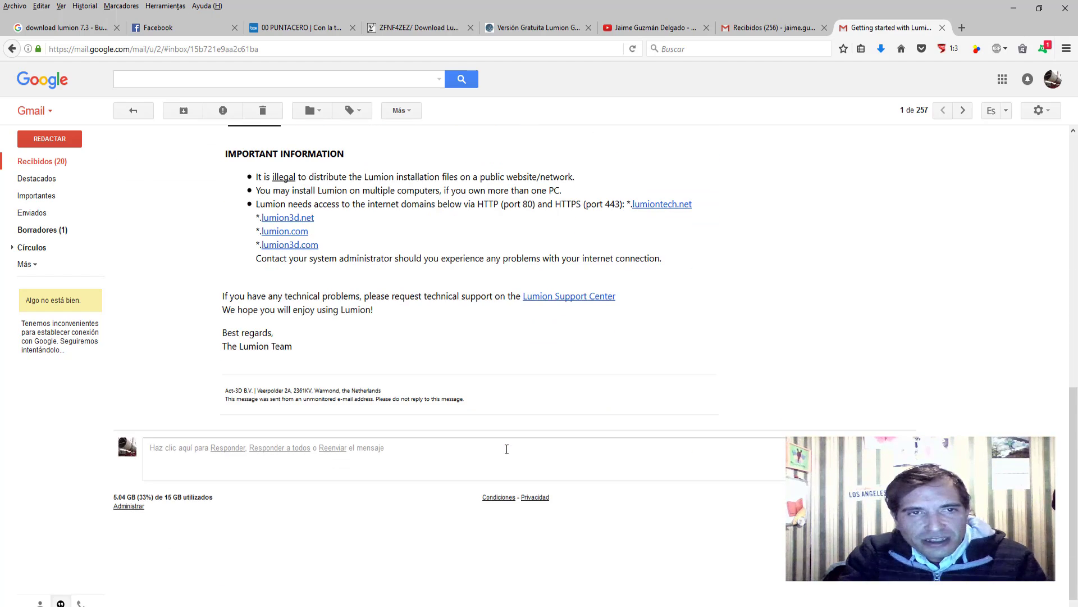
pyautogui.scroll(1, 506, 449)
pyautogui.scroll(2, 506, 449)
pyautogui.scroll(2, 507, 449)
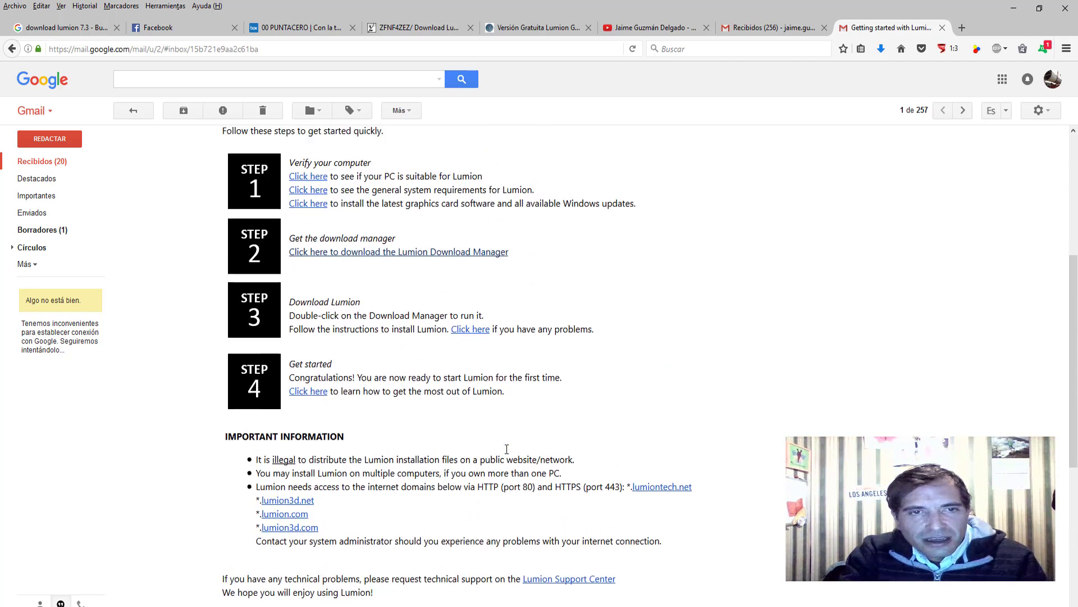
pyautogui.scroll(2, 506, 449)
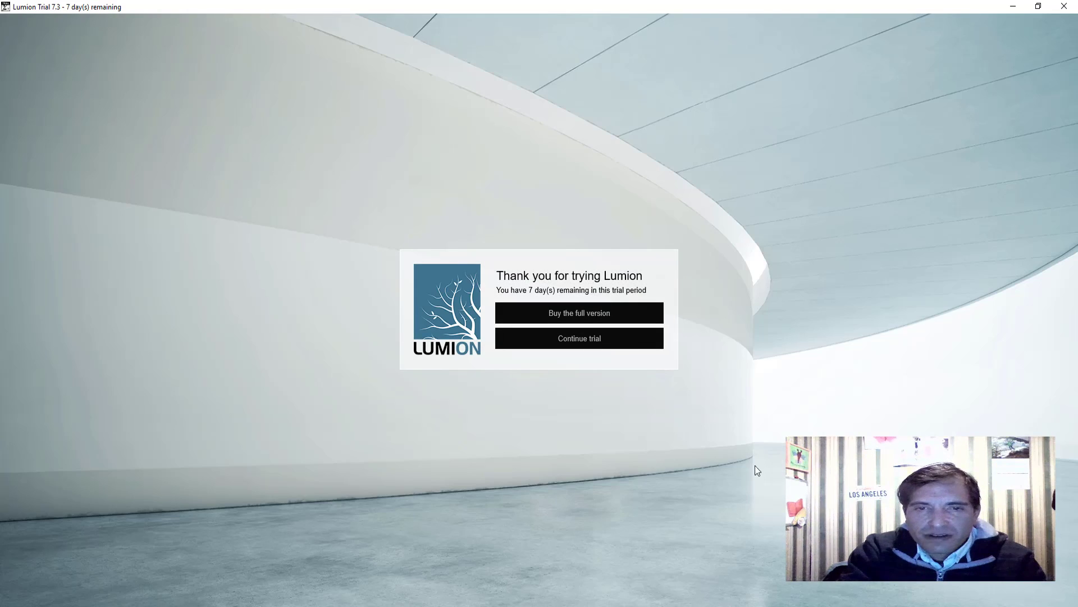
# Continue the trial, start a mountain landscape scene, and fly around the valley and lake
pyautogui.click(596, 348)
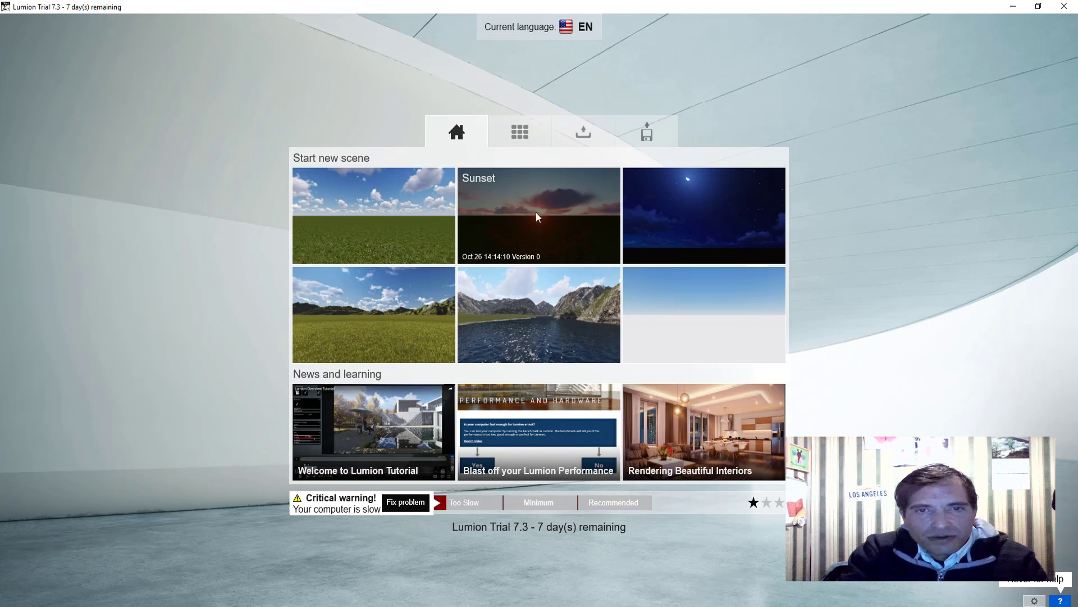
pyautogui.click(544, 315)
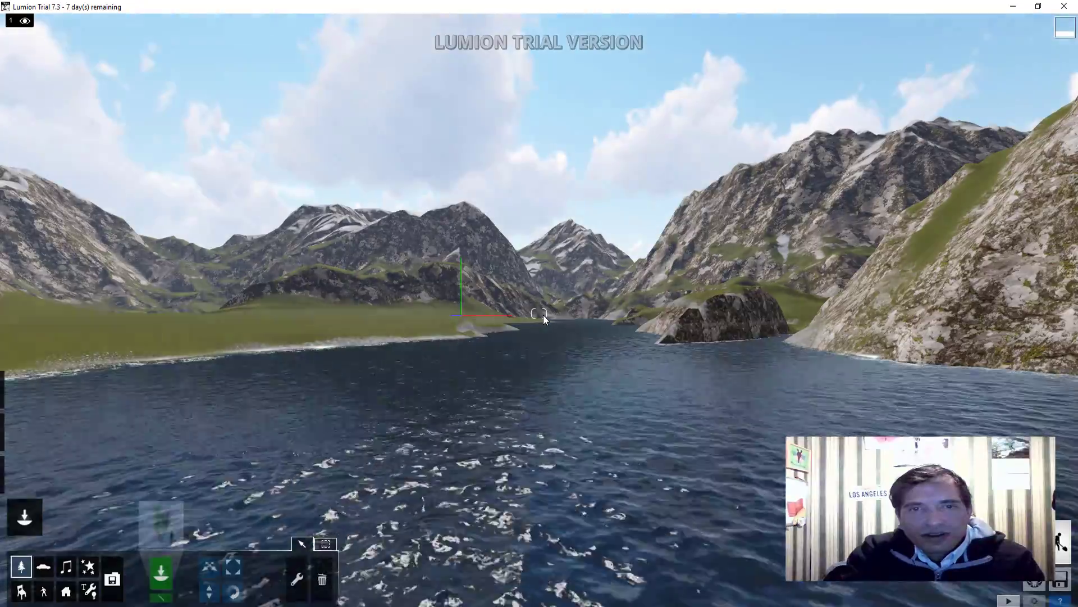
pyautogui.press('w')
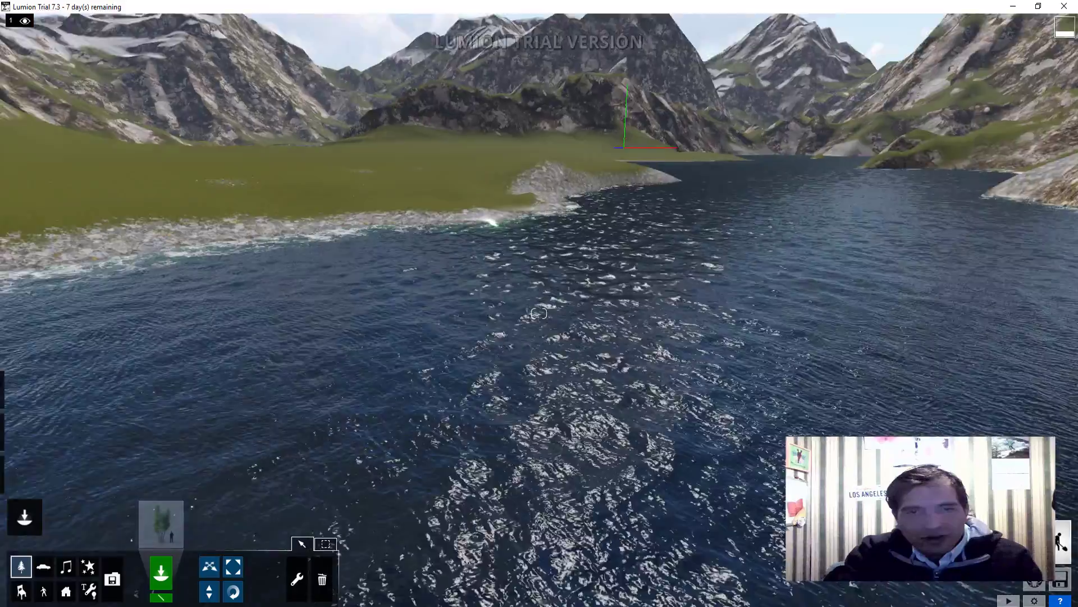
pyautogui.moveTo(539, 313); pyautogui.dragTo(539, 382, button='right')
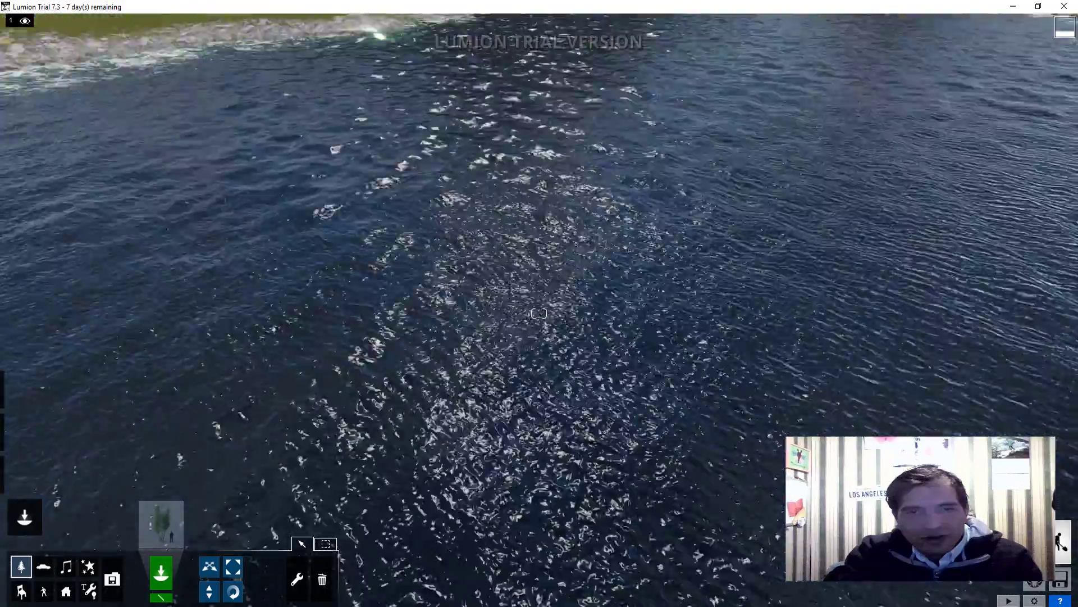
pyautogui.press('e')
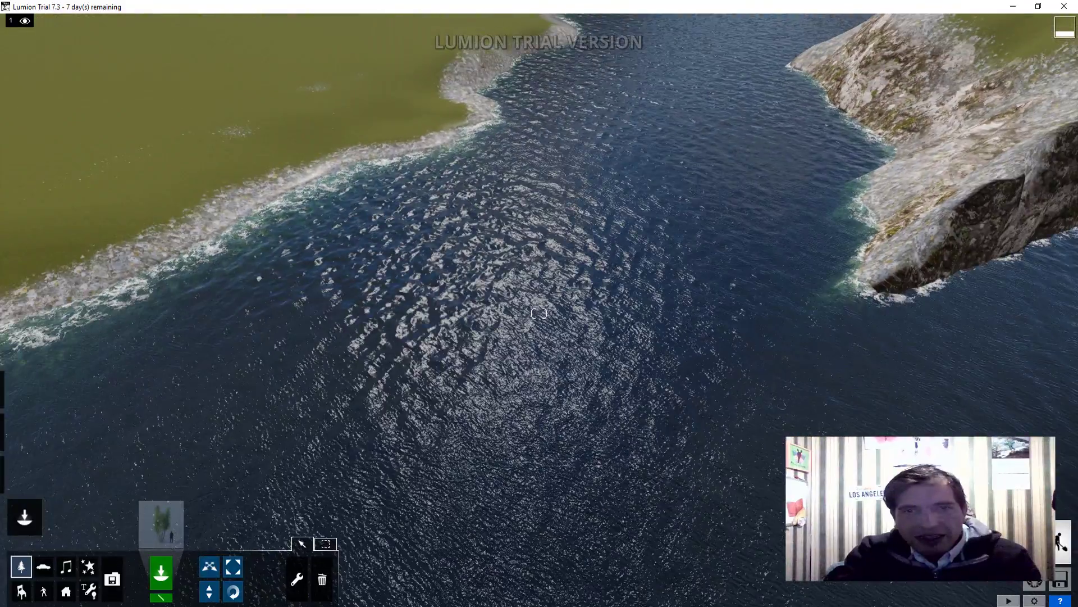
pyautogui.moveTo(716, 414); pyautogui.dragTo(716, 337, button='right')
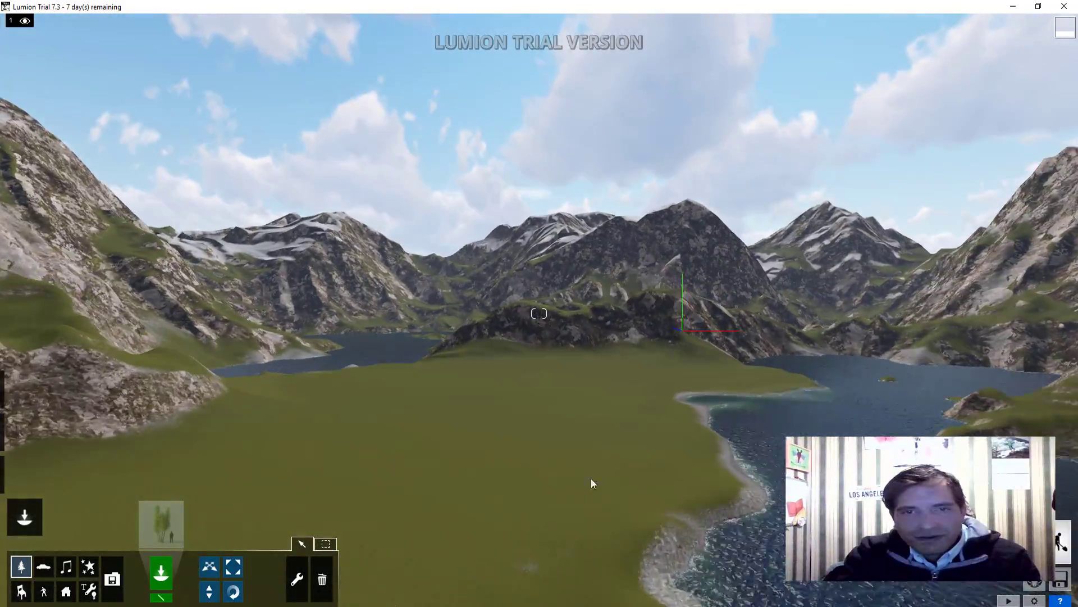
pyautogui.moveTo(539, 312); pyautogui.dragTo(528, 315, button='right')
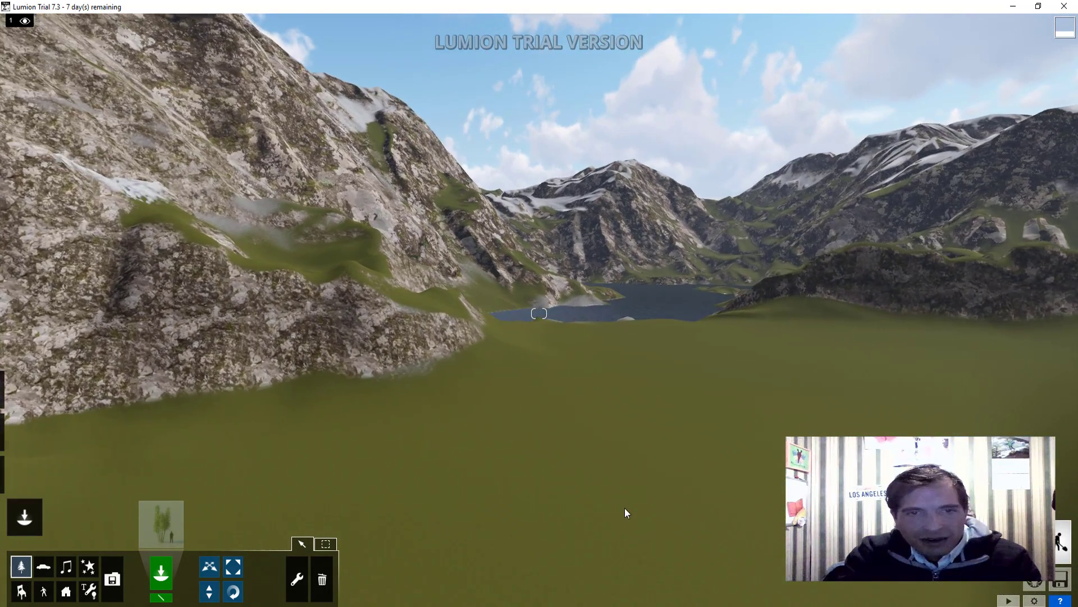
pyautogui.moveTo(624, 508)
pyautogui.mouseDown(button='right')
pyautogui.moveTo(596, 507)
pyautogui.moveTo(623, 467)
pyautogui.mouseUp(button='right')
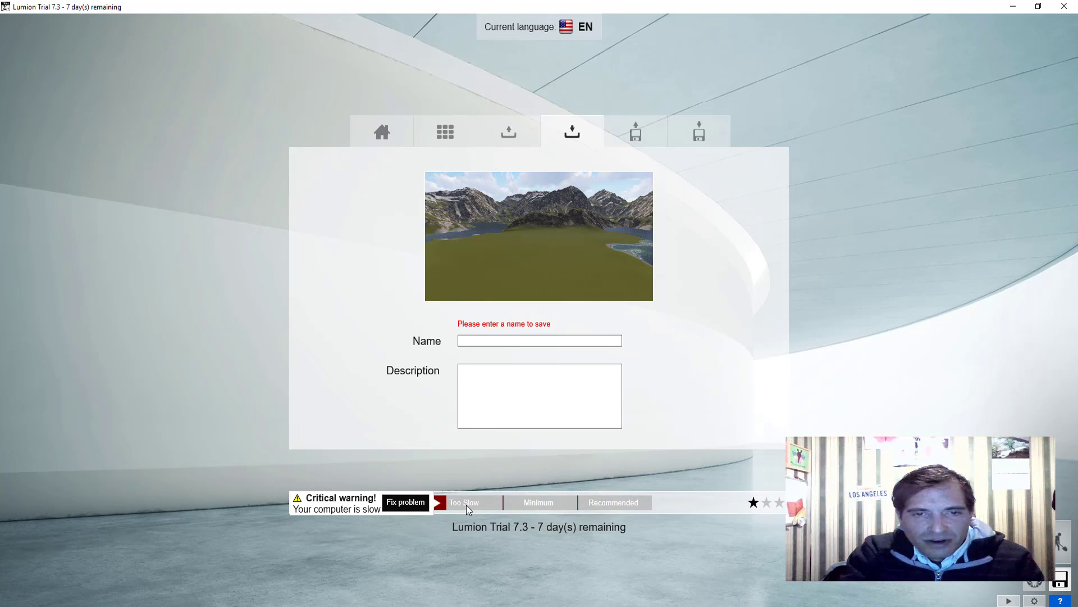
# View the computer performance results page, then close it and return to Lumion
pyautogui.click(636, 502)
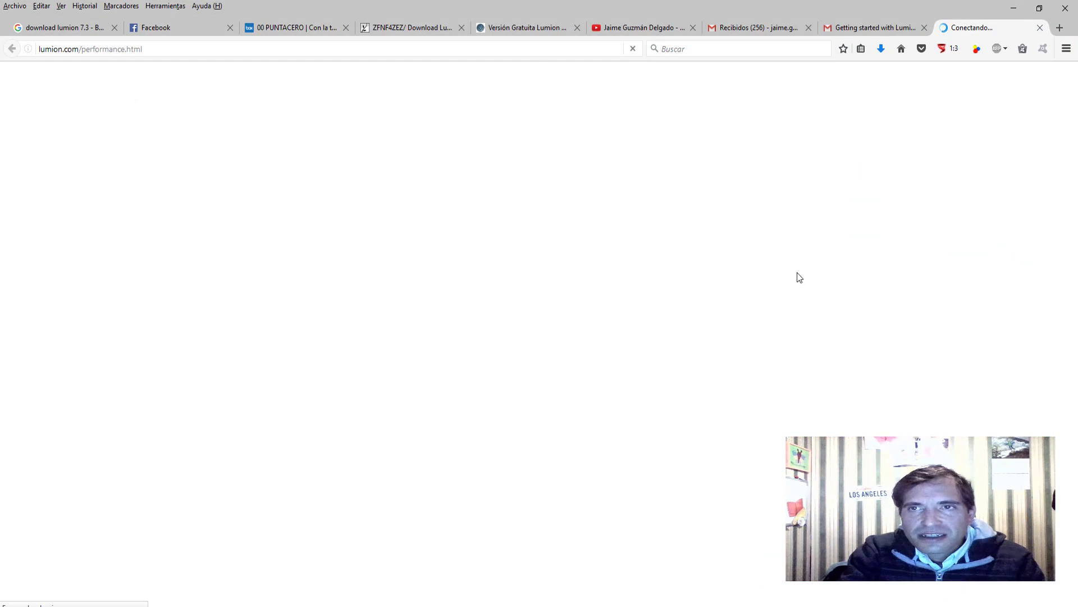
pyautogui.click(1040, 28)
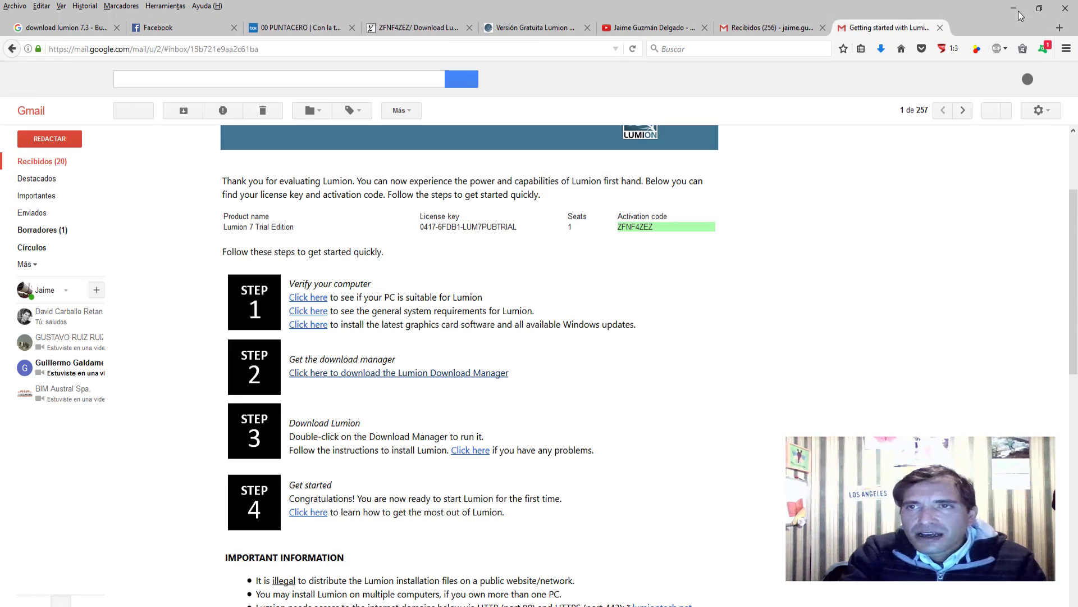
pyautogui.click(1013, 8)
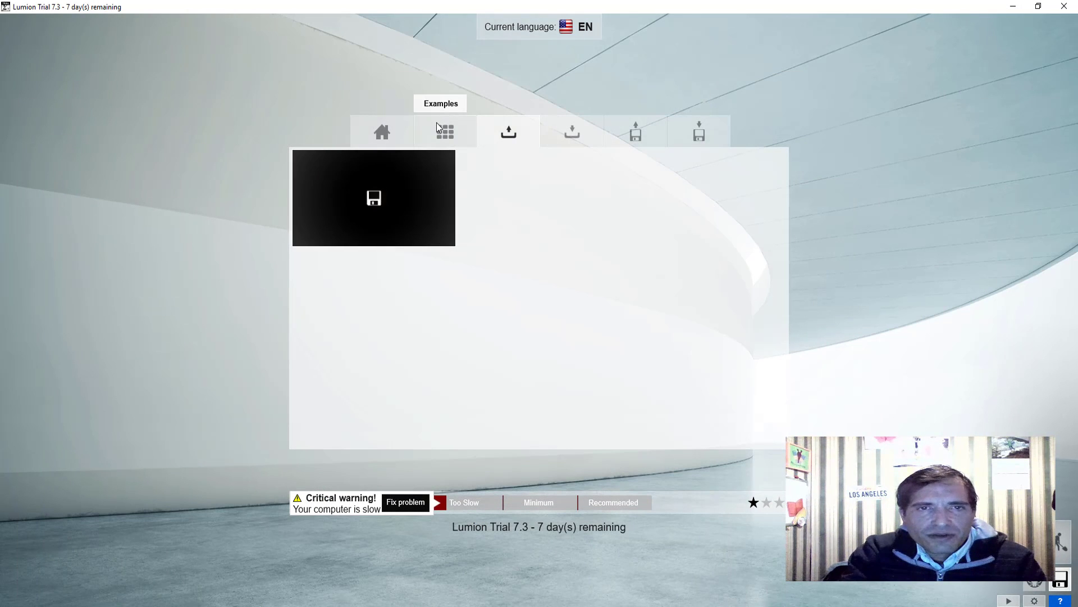
# Load the Office example scene from the Examples list
pyautogui.click(438, 126)
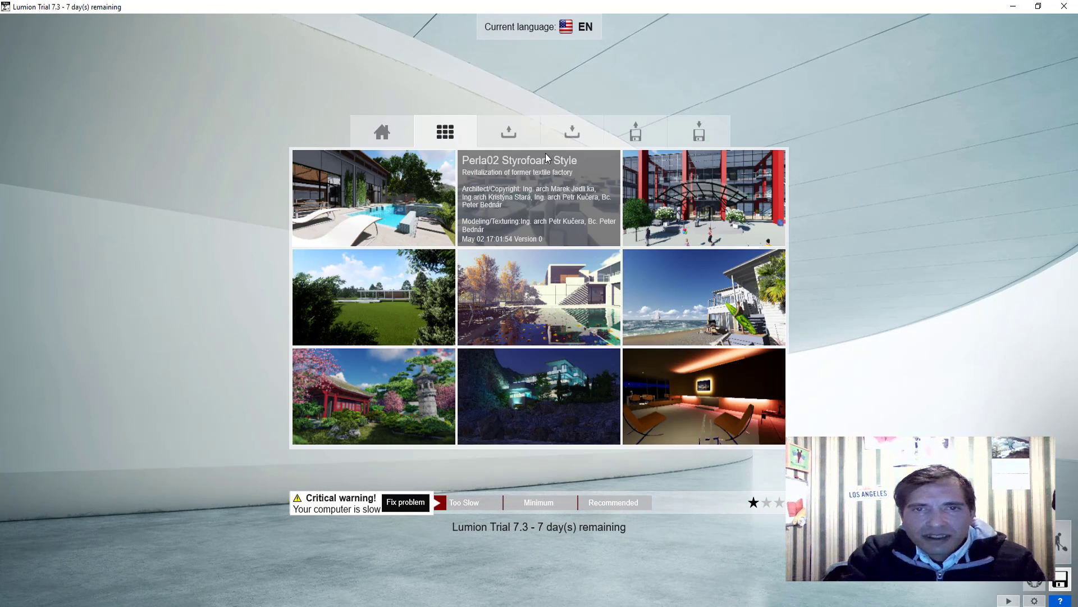
pyautogui.click(722, 225)
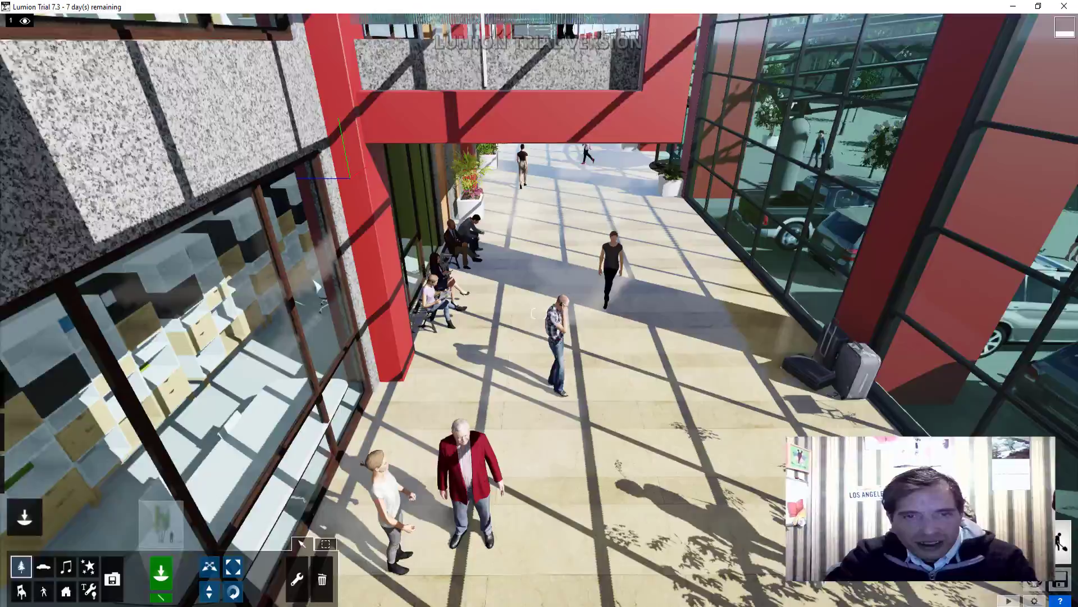
# Walk at eye level along the Office concourse, through the revolving door, into the plaza
pyautogui.moveTo(532, 313); pyautogui.dragTo(542, 315, button='right')
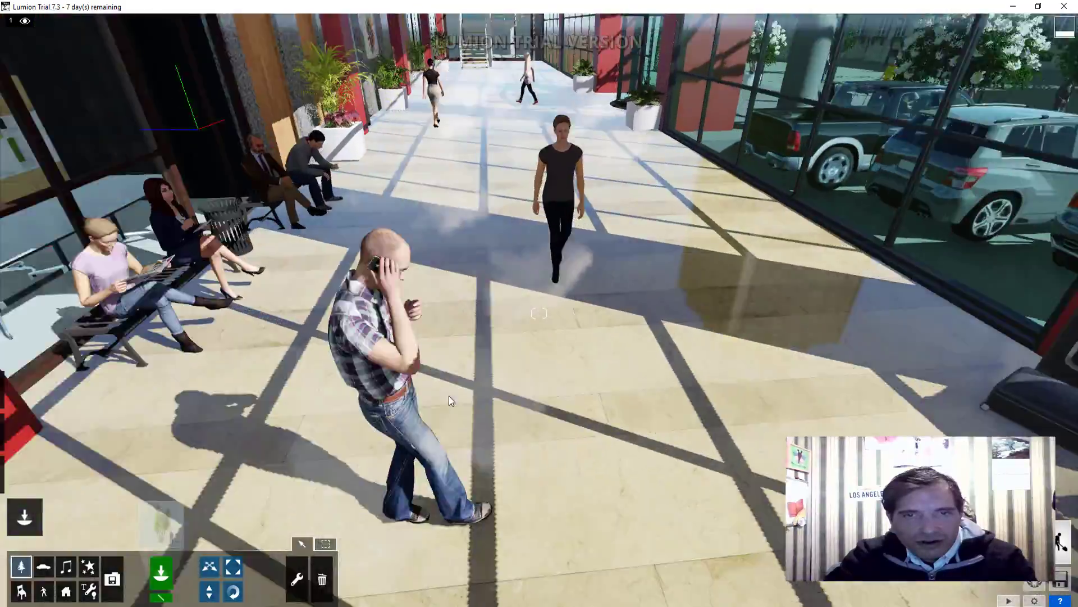
pyautogui.press('w')
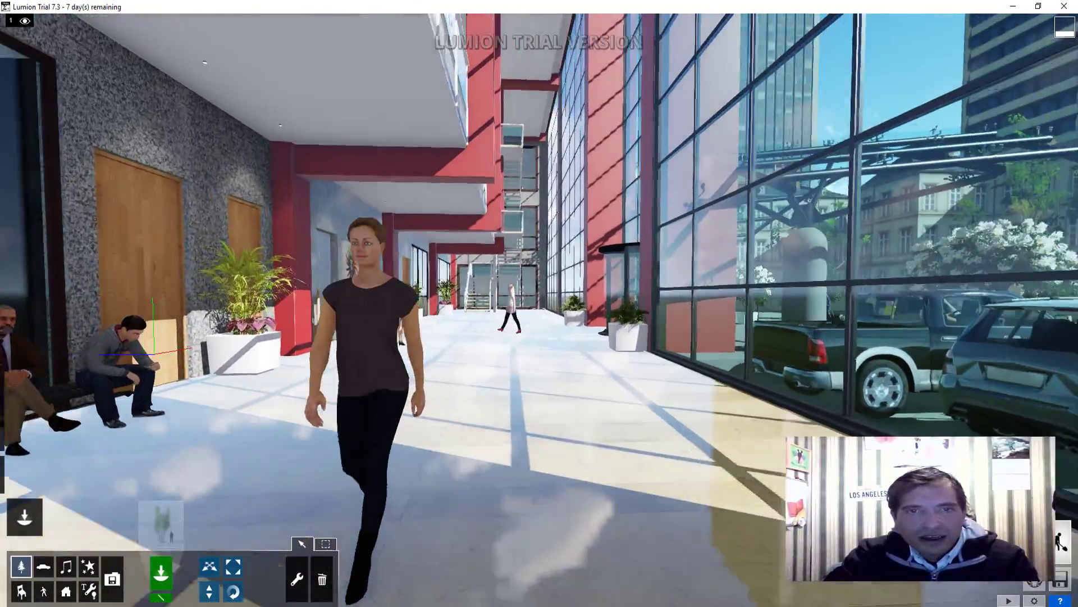
pyautogui.moveTo(543, 314); pyautogui.dragTo(539, 313, button='right')
pyautogui.press('w')
pyautogui.press('w')
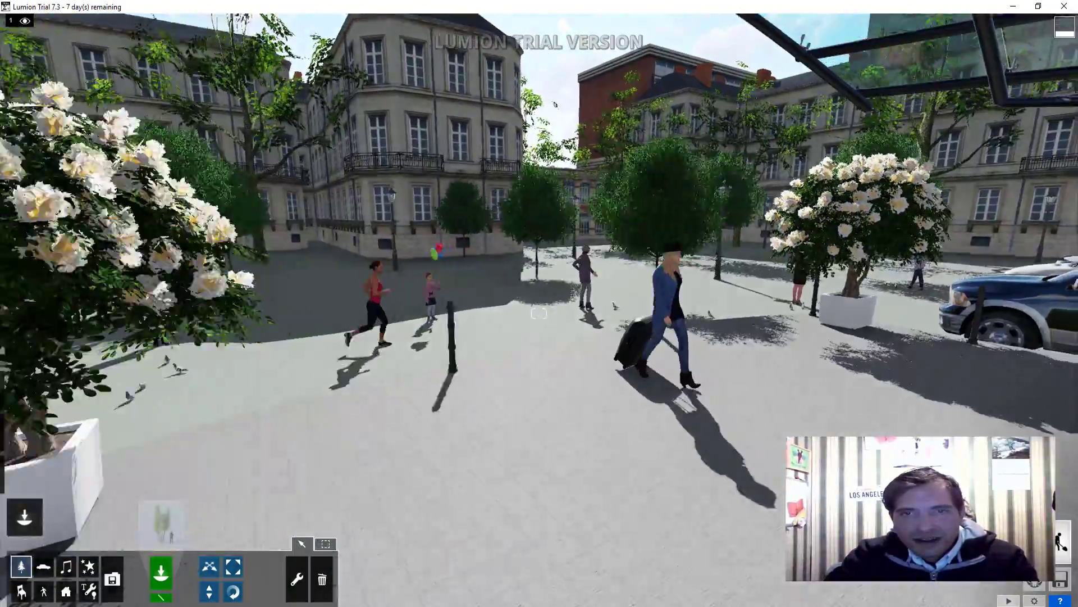
pyautogui.moveTo(538, 313); pyautogui.dragTo(538, 313, button='right')
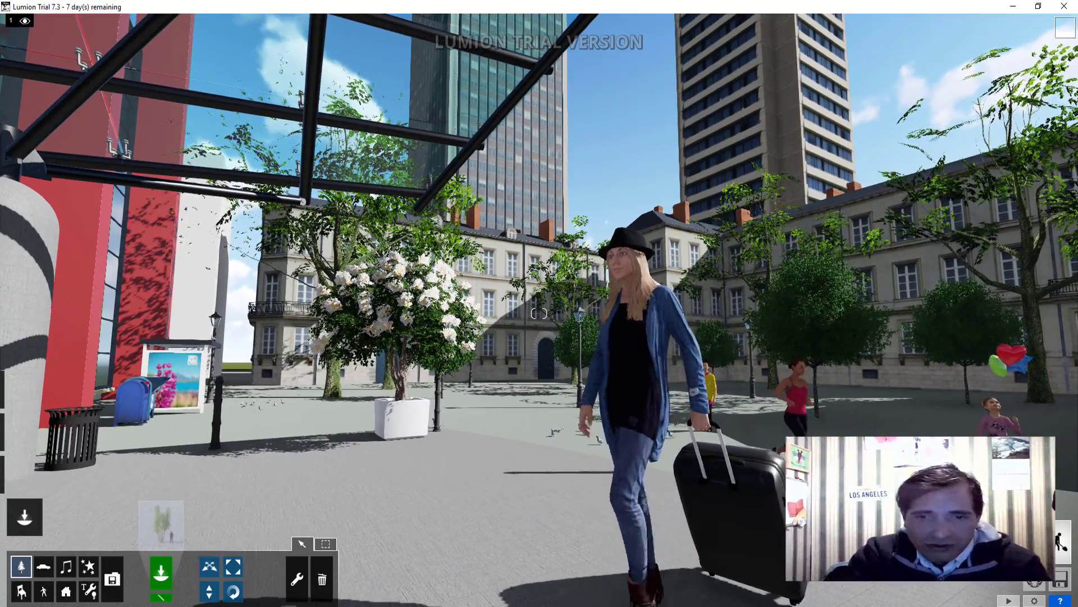
pyautogui.moveTo(527, 418); pyautogui.dragTo(561, 418, button='right')
pyautogui.press('s')
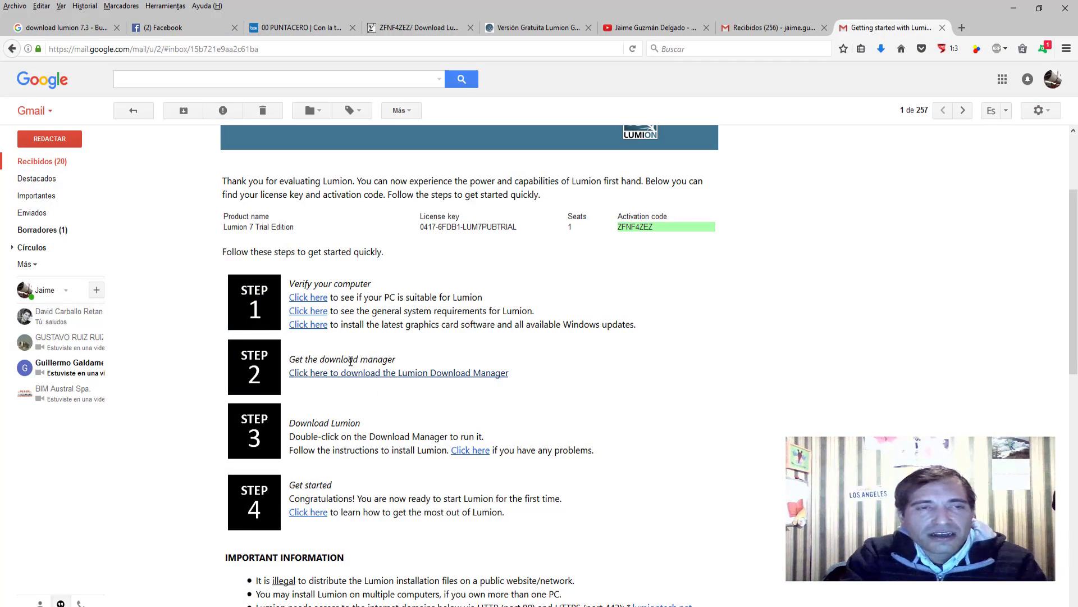
# Go from the 'Versión Gratuita Lumion' tab to the 'Download Lumion' tab and skim it
pyautogui.scroll(3, 284, 309)
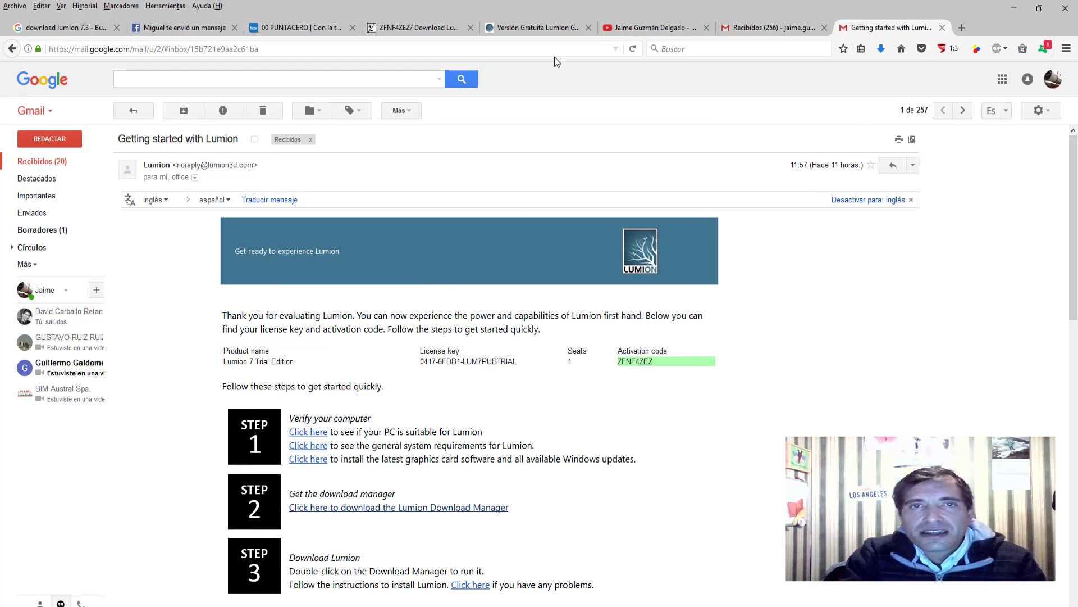
pyautogui.click(548, 29)
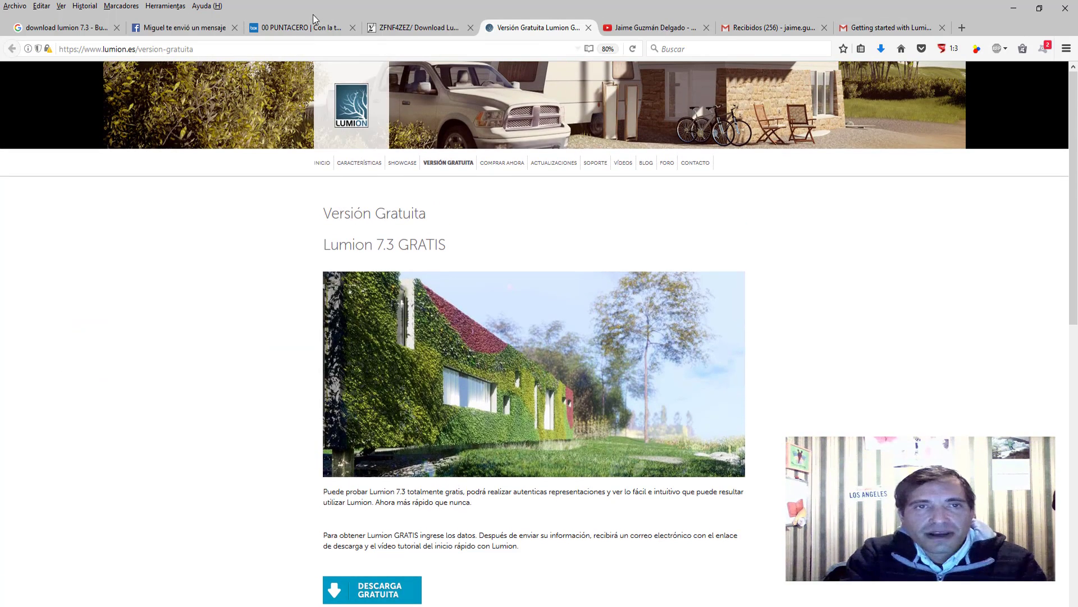
pyautogui.click(411, 34)
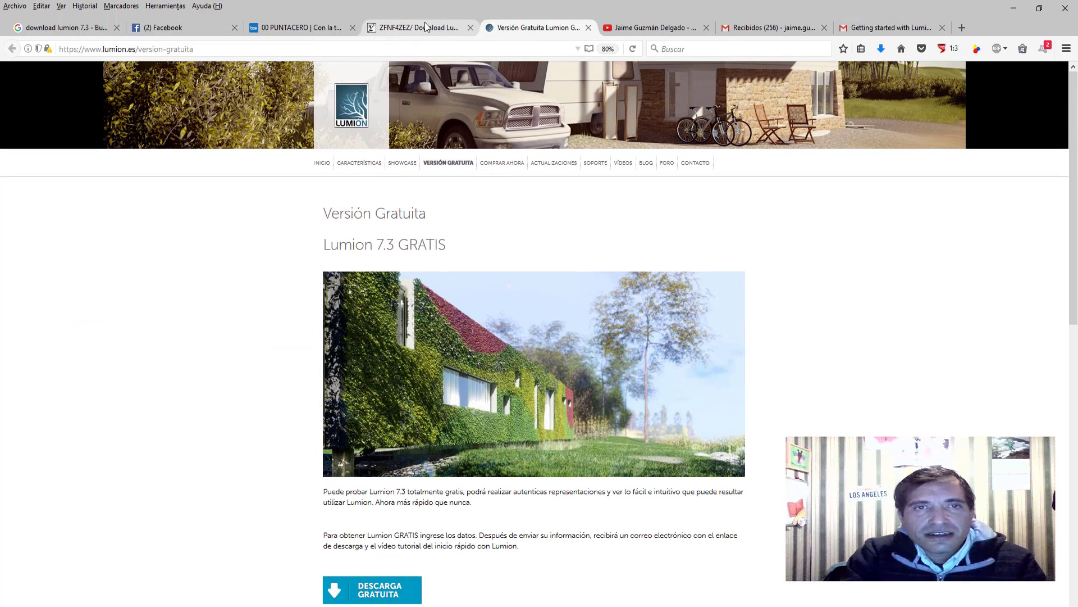
pyautogui.scroll(-1, 518, 426)
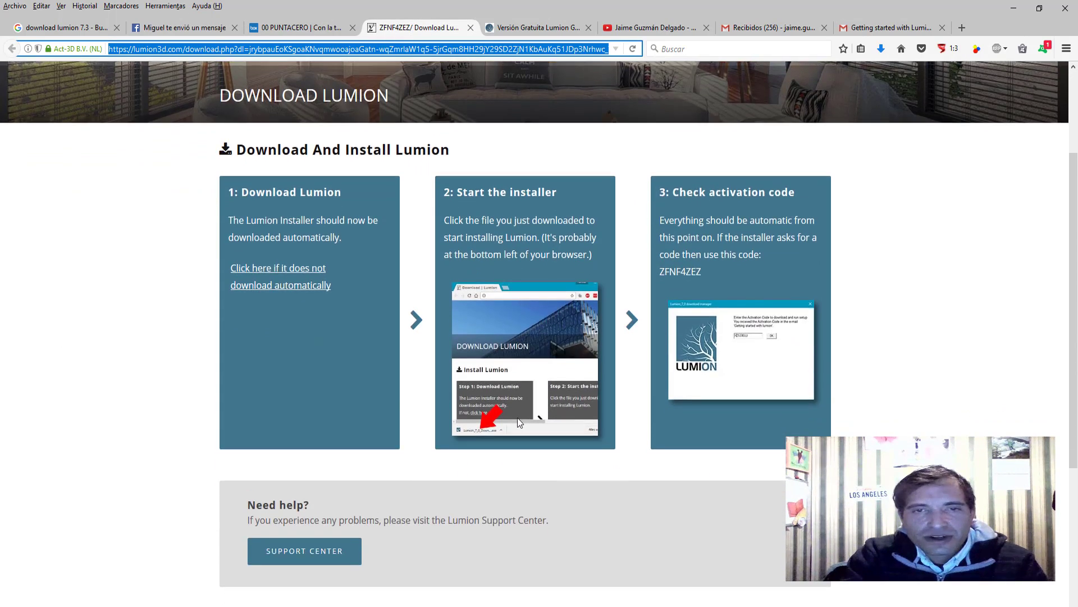
pyautogui.scroll(-3, 518, 425)
pyautogui.scroll(1, 517, 425)
pyautogui.scroll(2, 515, 421)
pyautogui.scroll(3, 515, 418)
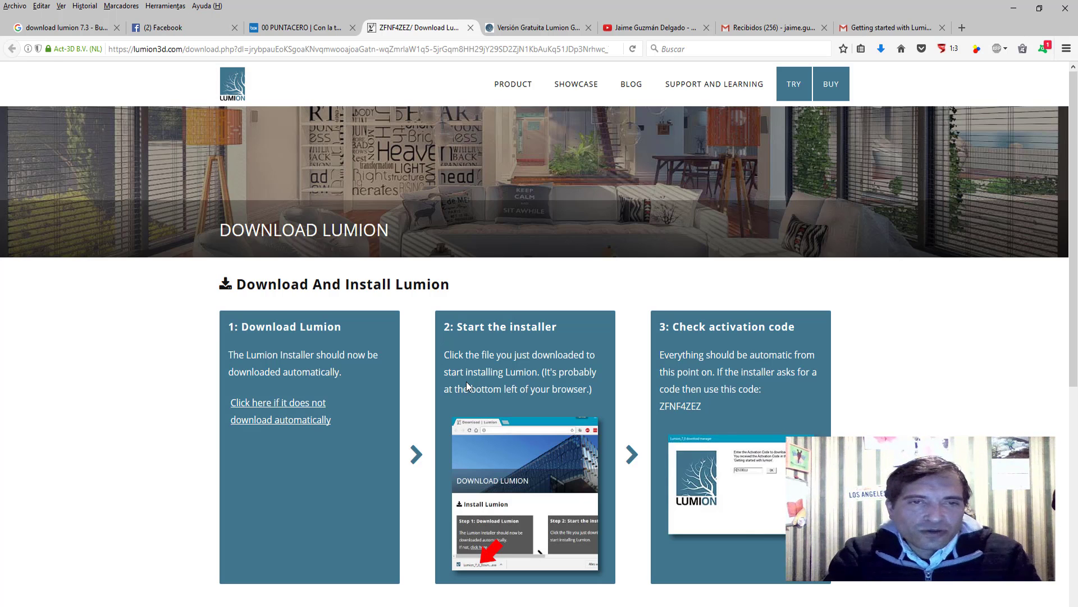
# Review the page's three download-and-install steps and the activation code
pyautogui.scroll(-10, 327, 284)
pyautogui.scroll(10, 402, 325)
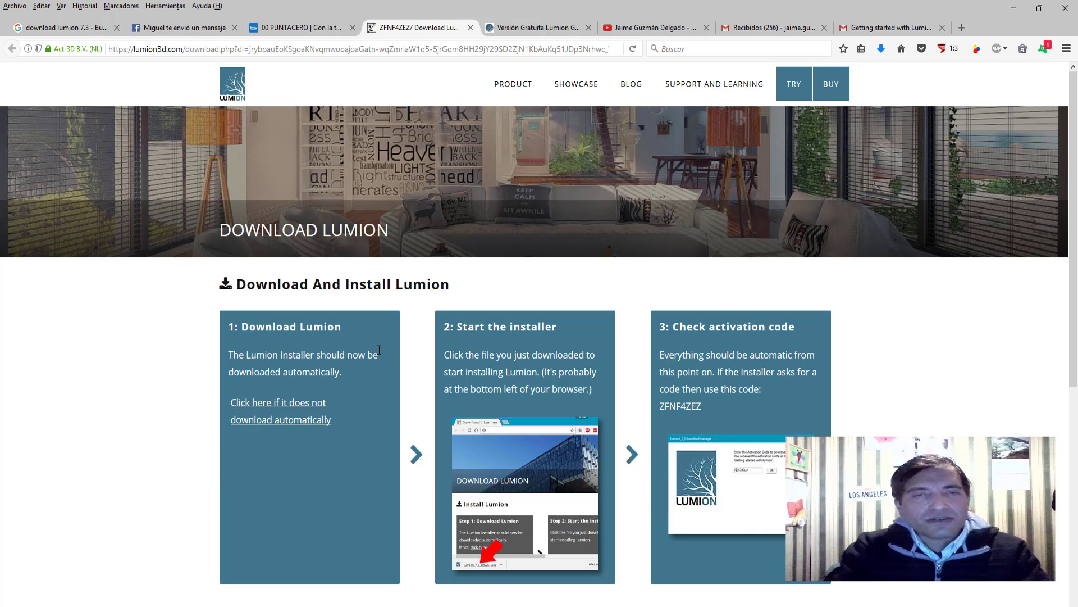
pyautogui.scroll(-1, 401, 360)
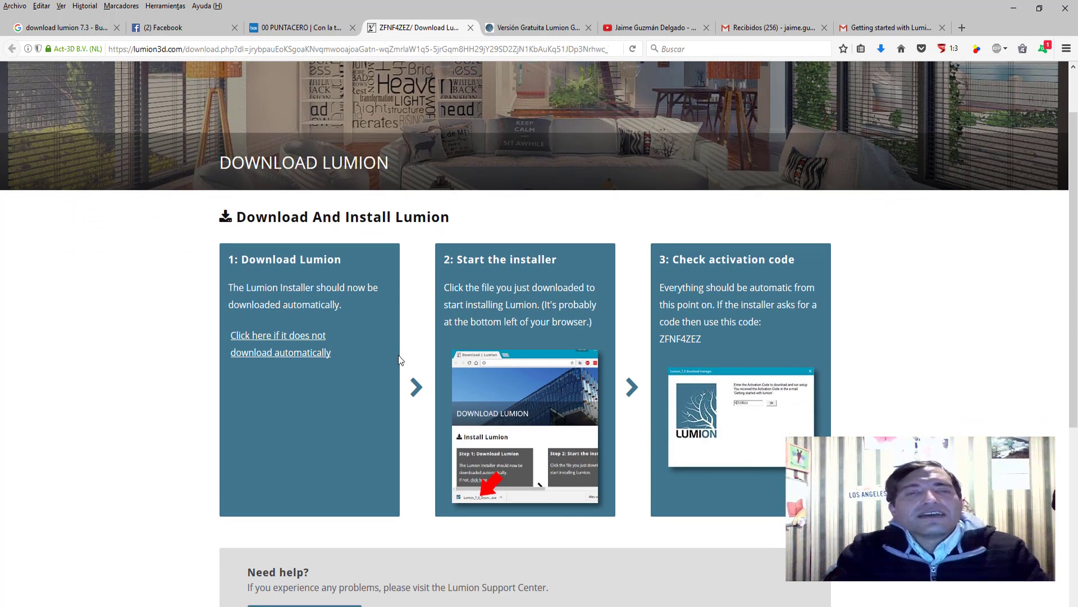
pyautogui.scroll(-1, 399, 360)
pyautogui.scroll(-3, 399, 356)
pyautogui.scroll(5, 399, 355)
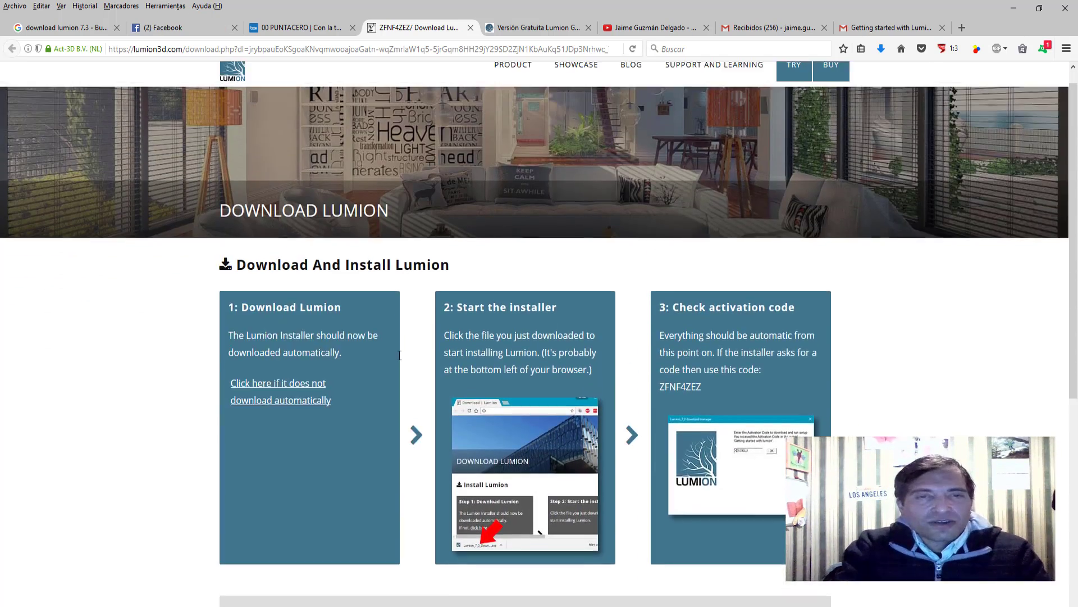
pyautogui.scroll(1, 400, 355)
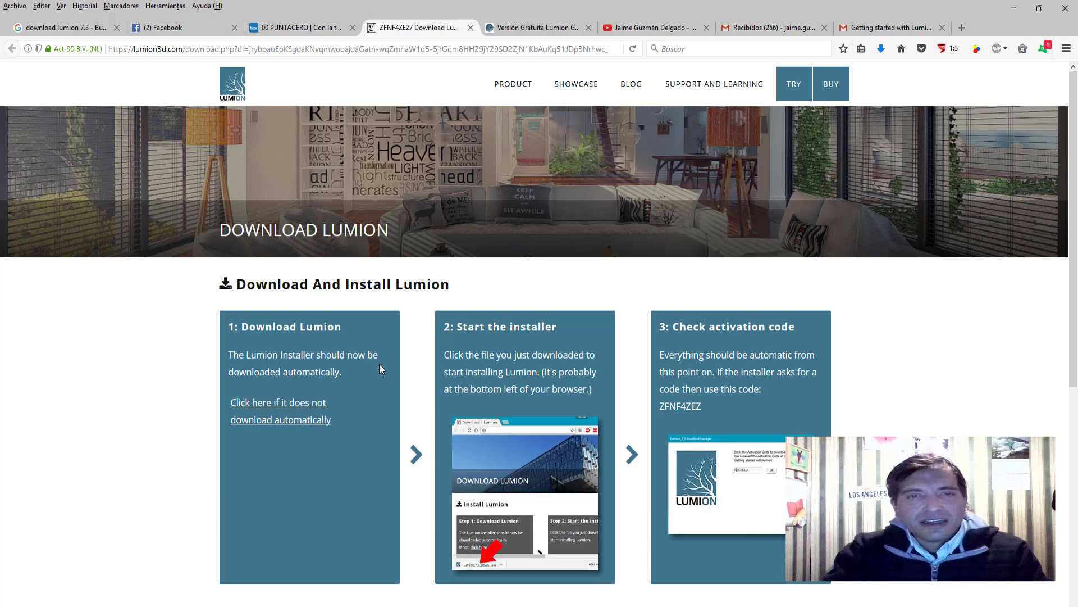
pyautogui.scroll(-5, 414, 385)
pyautogui.scroll(4, 414, 385)
pyautogui.scroll(1, 413, 386)
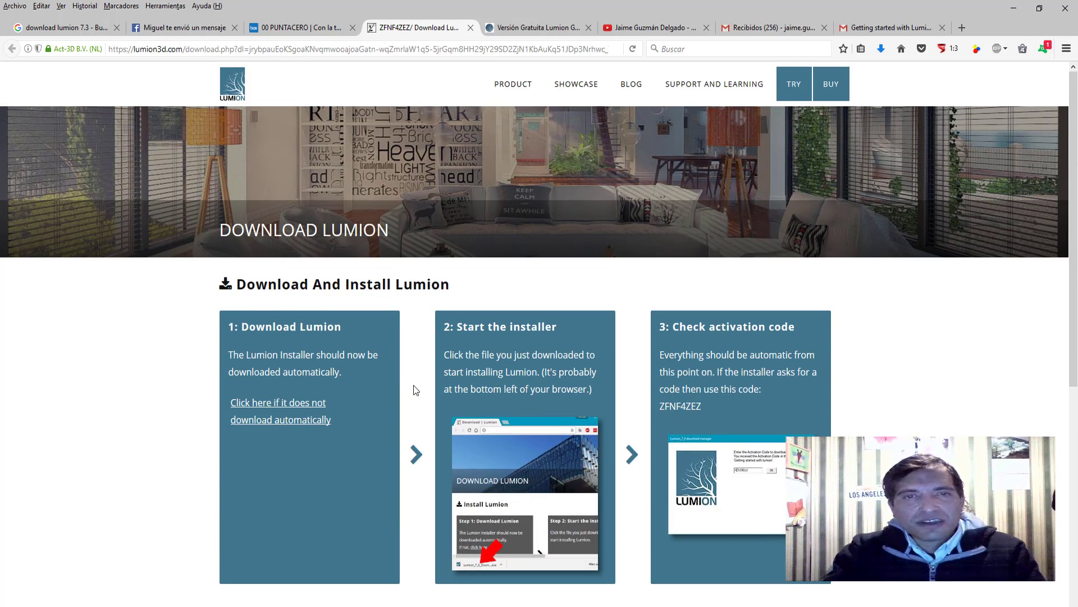